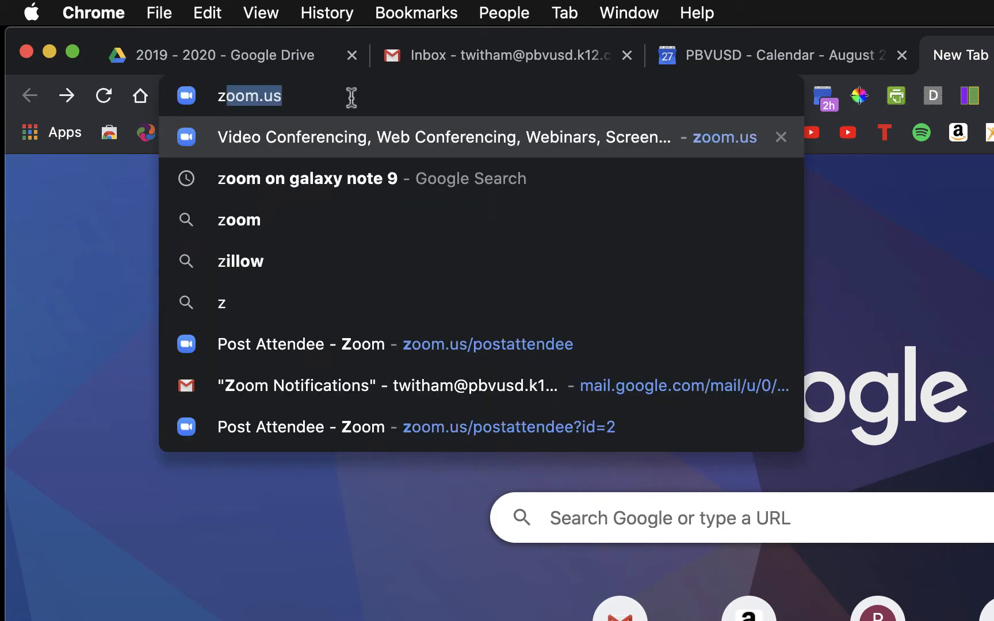
Open zoom.us and sign in with the school district Google account.
key("Return")
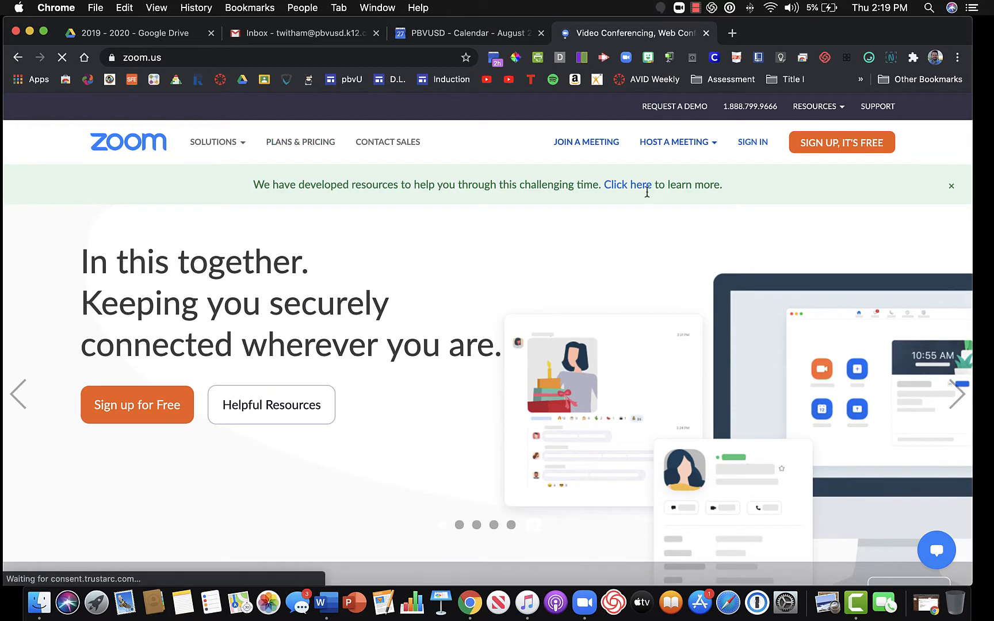
left_click(749, 145)
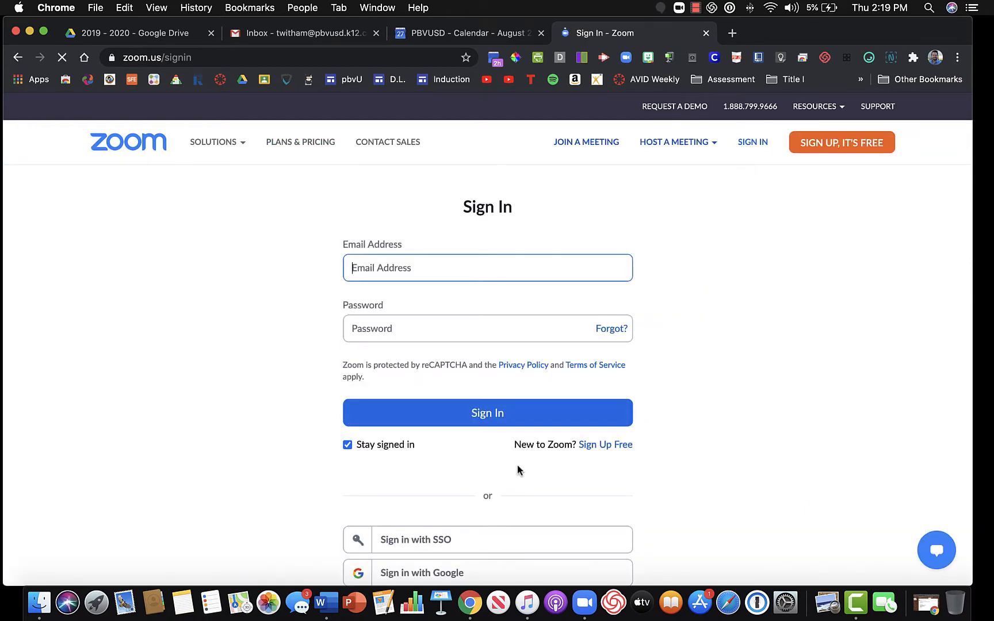
scroll(517, 468, "down", 3)
left_click(444, 447)
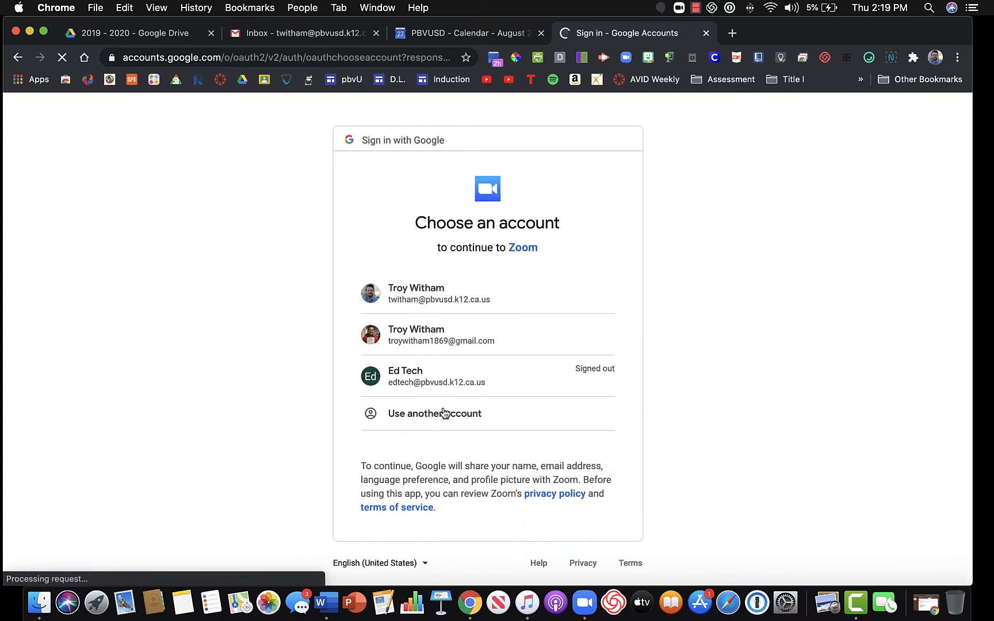
left_click(422, 296)
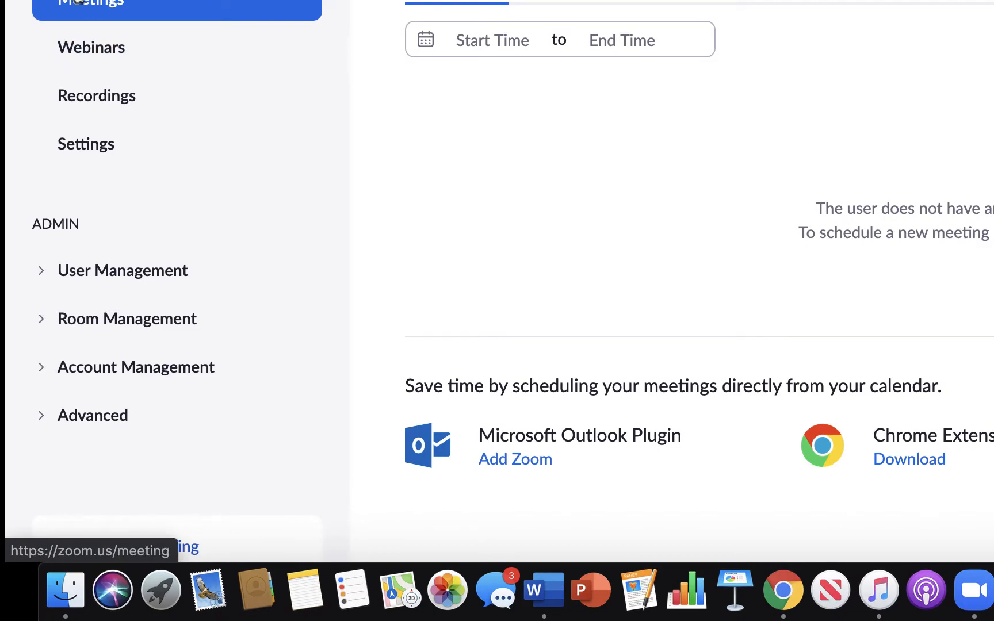
In the personal meeting settings, enable "Only authenticated users can join meetings from Web client" under Security.
left_click(104, 153)
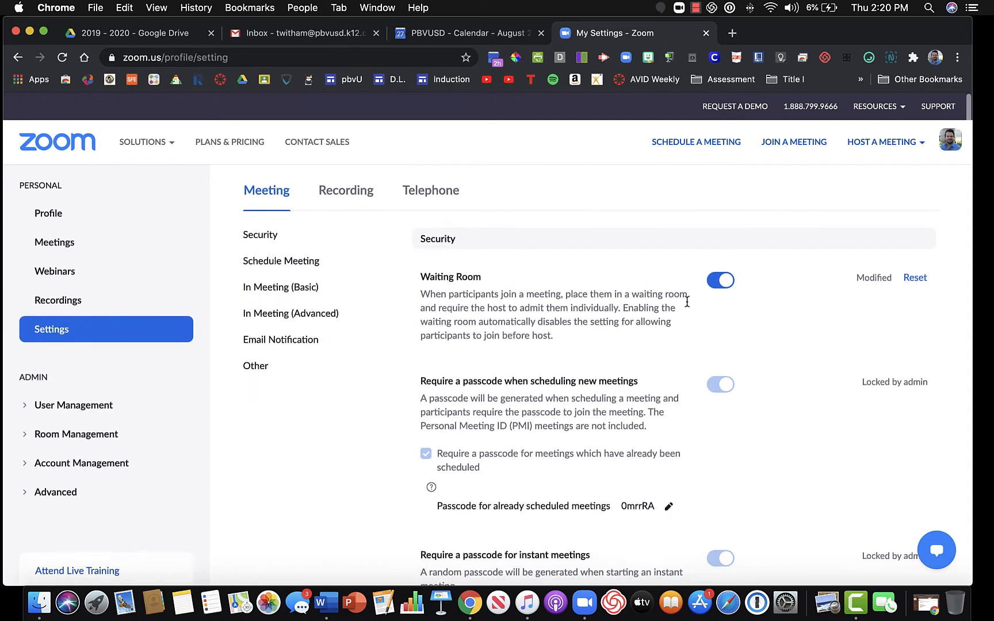
scroll(686, 302, "down", 3)
scroll(686, 302, "down", 6)
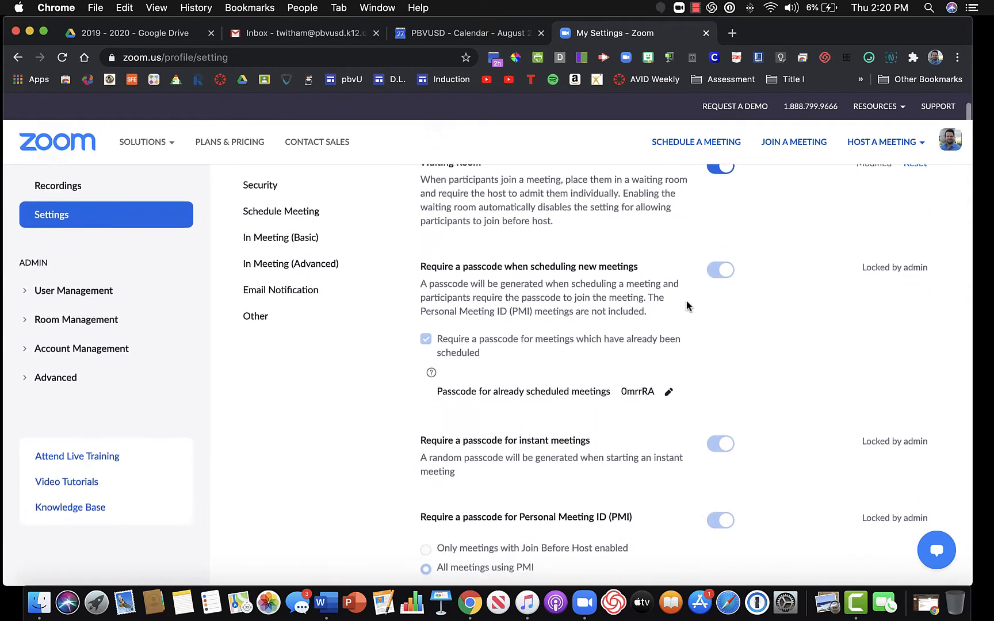
scroll(687, 301, "down", 6)
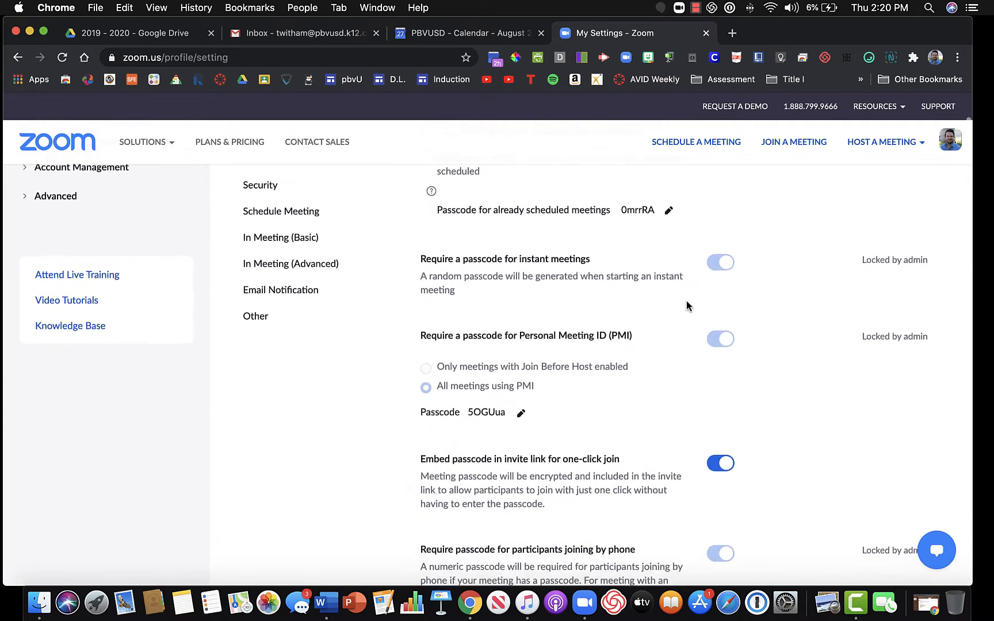
scroll(686, 300, "down", 3)
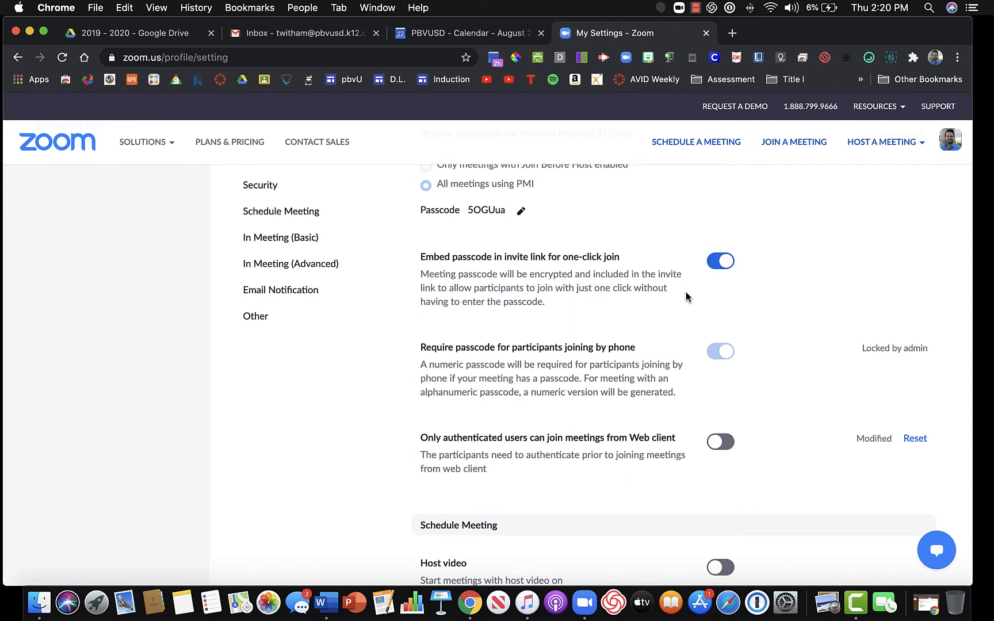
scroll(594, 328, "down", 3)
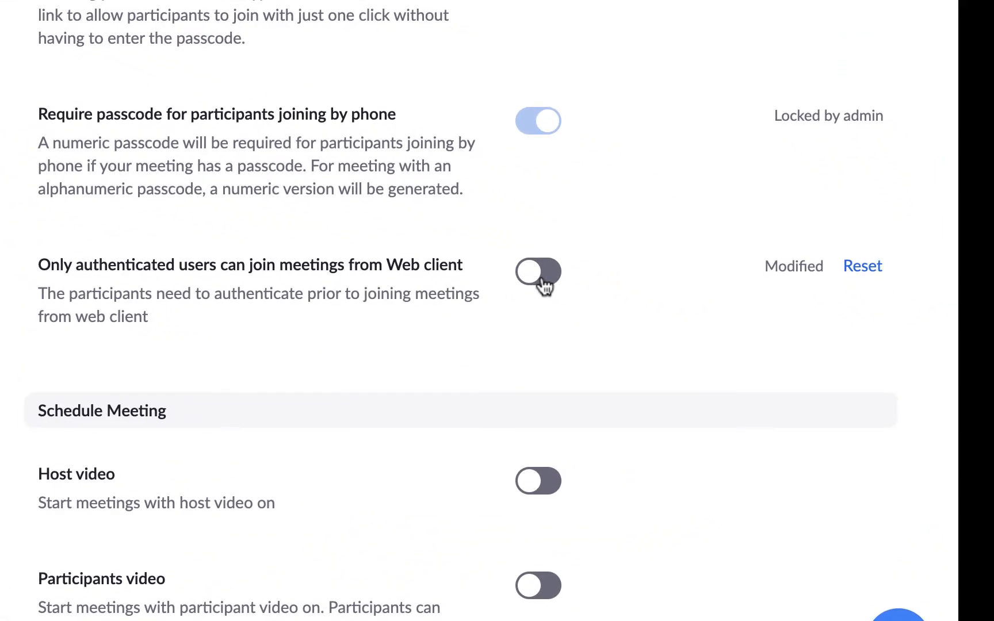
left_click(542, 277)
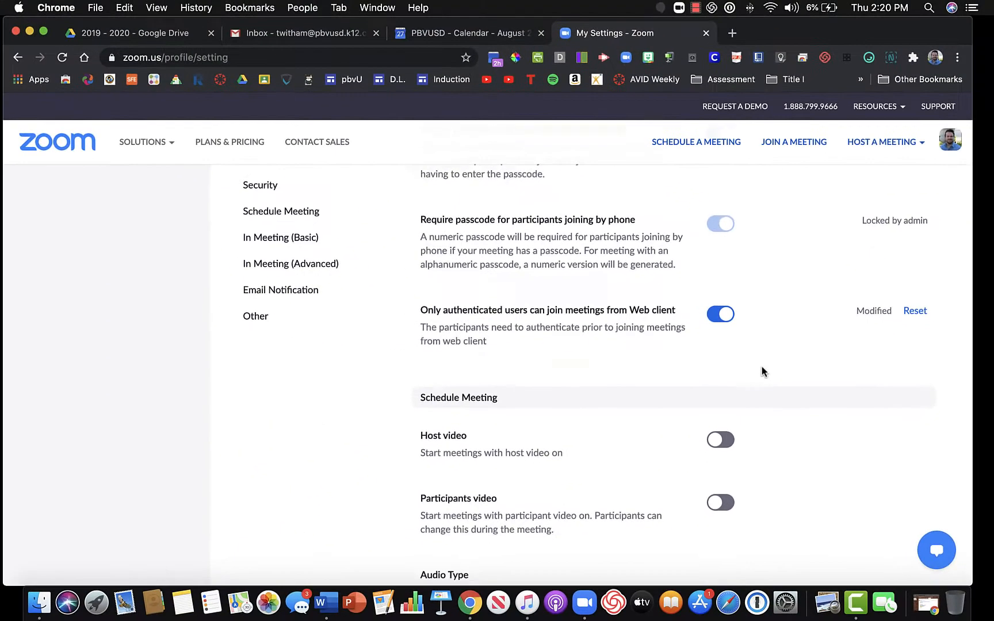
Disable Private chat in the In Meeting (Basic) settings.
scroll(762, 369, "down", 5)
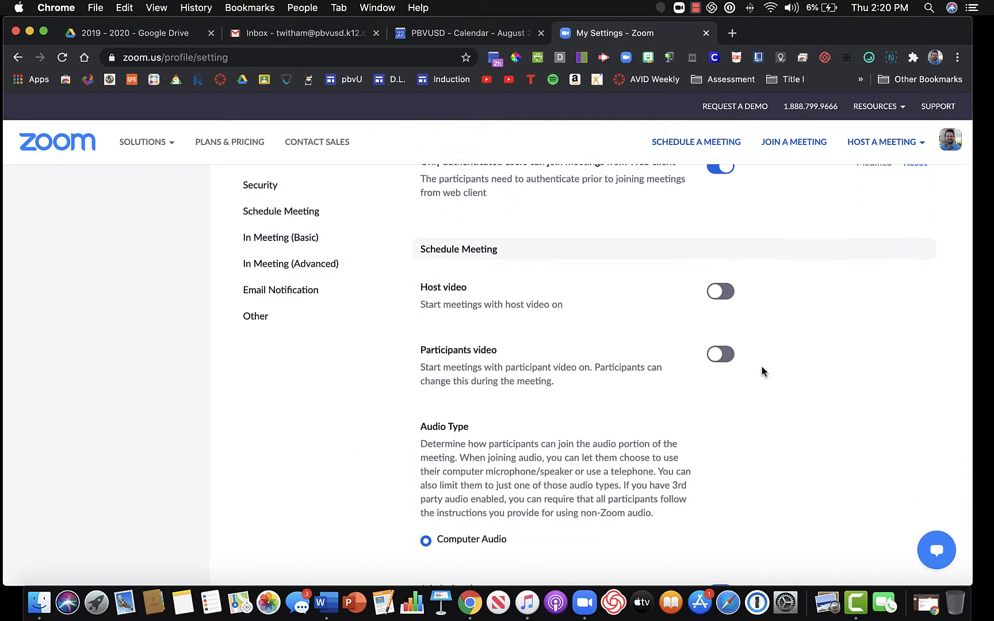
scroll(761, 372, "down", 2)
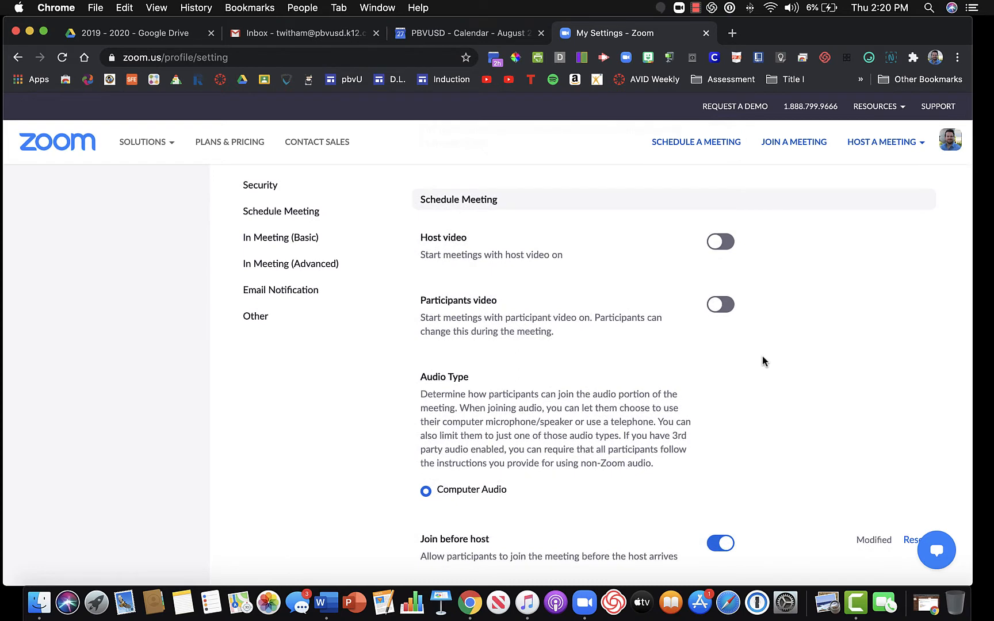
scroll(749, 374, "down", 7)
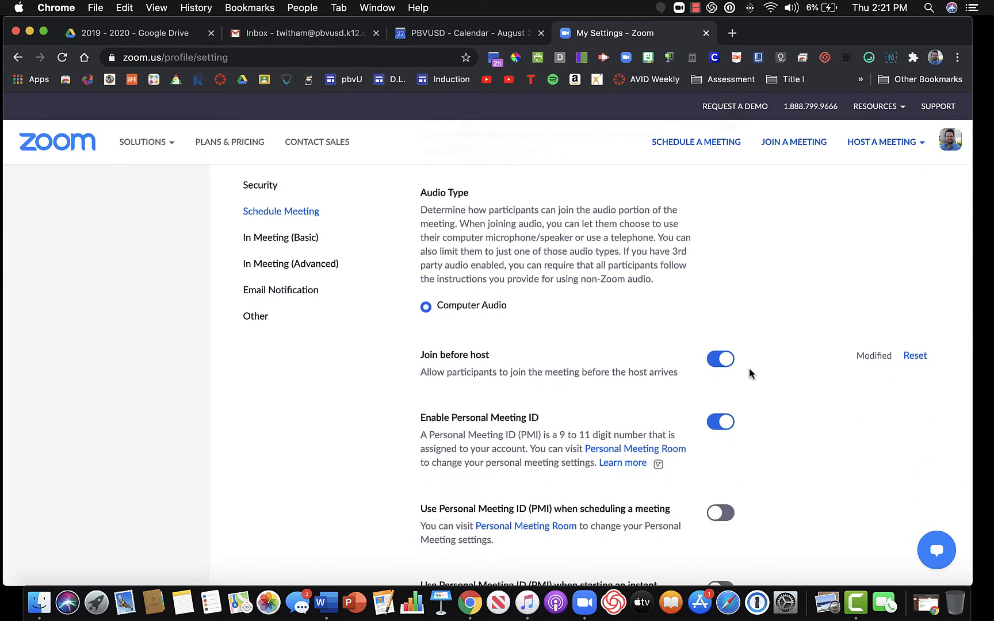
scroll(749, 371, "down", 8)
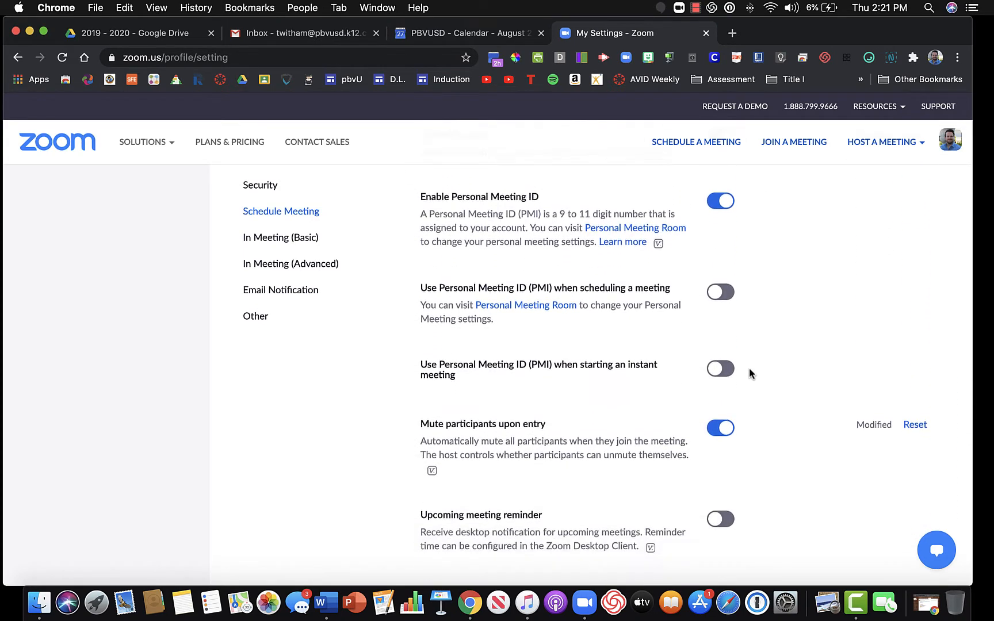
scroll(748, 367, "down", 3)
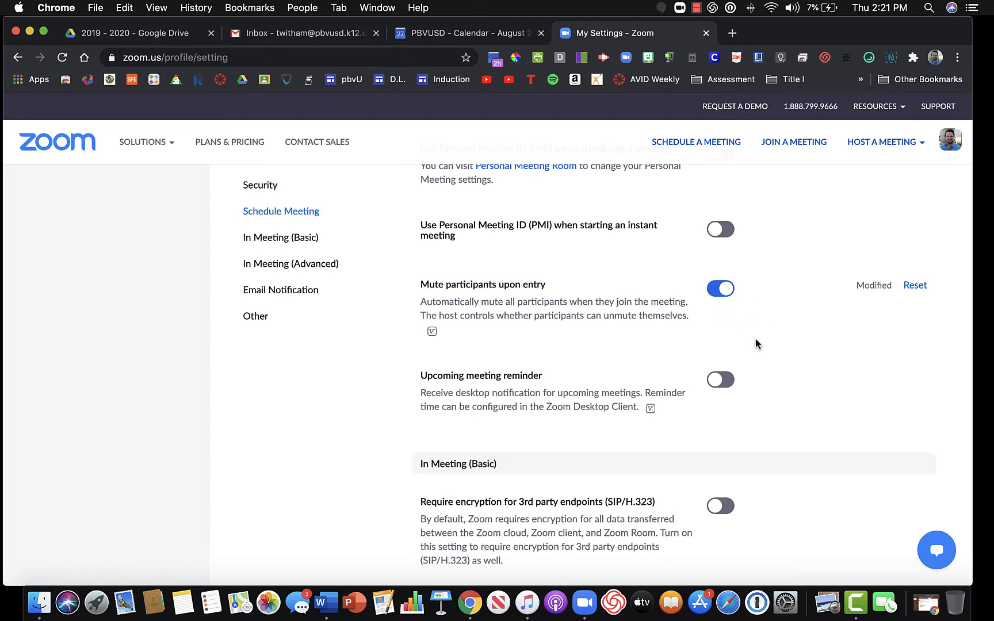
scroll(745, 333, "down", 5)
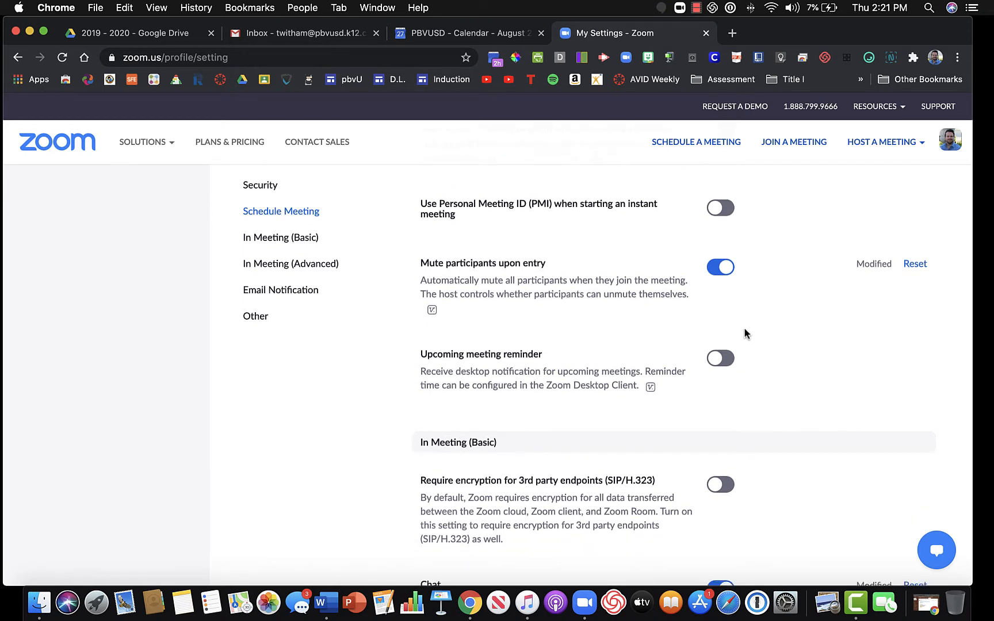
scroll(745, 333, "down", 5)
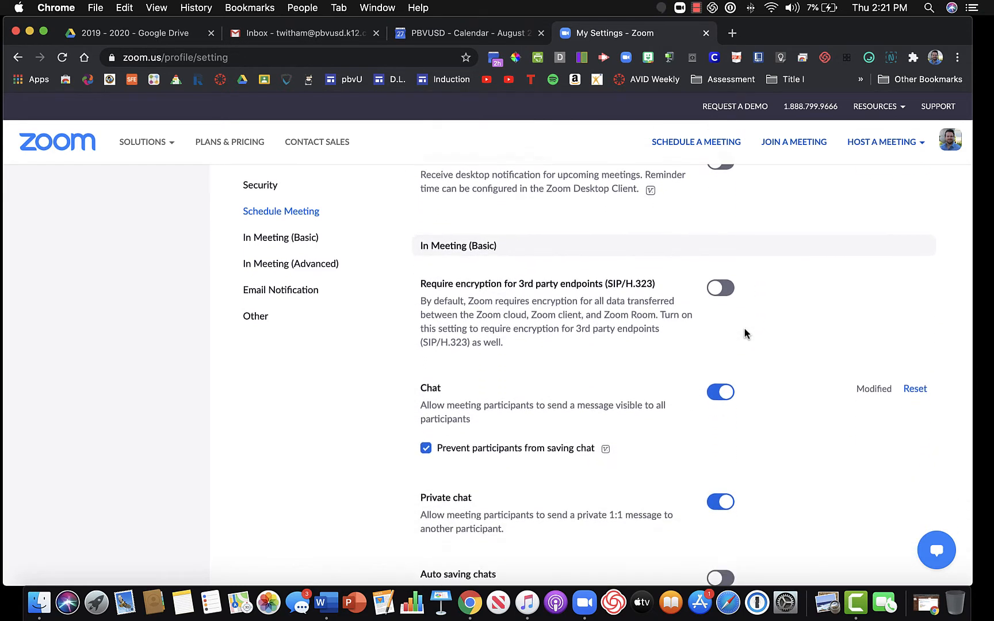
scroll(745, 334, "down", 4)
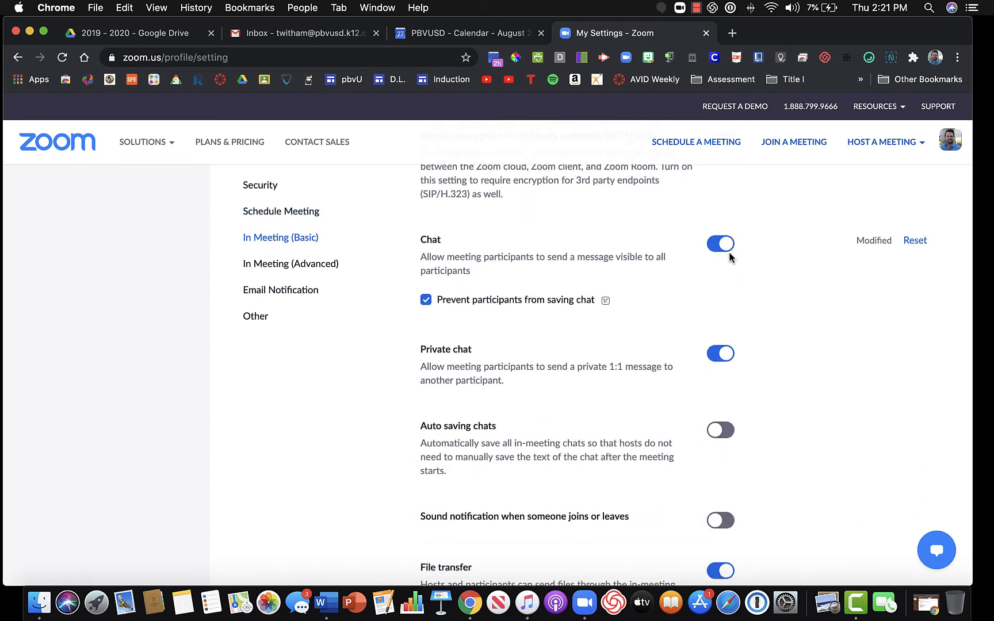
scroll(588, 349, "up", 2)
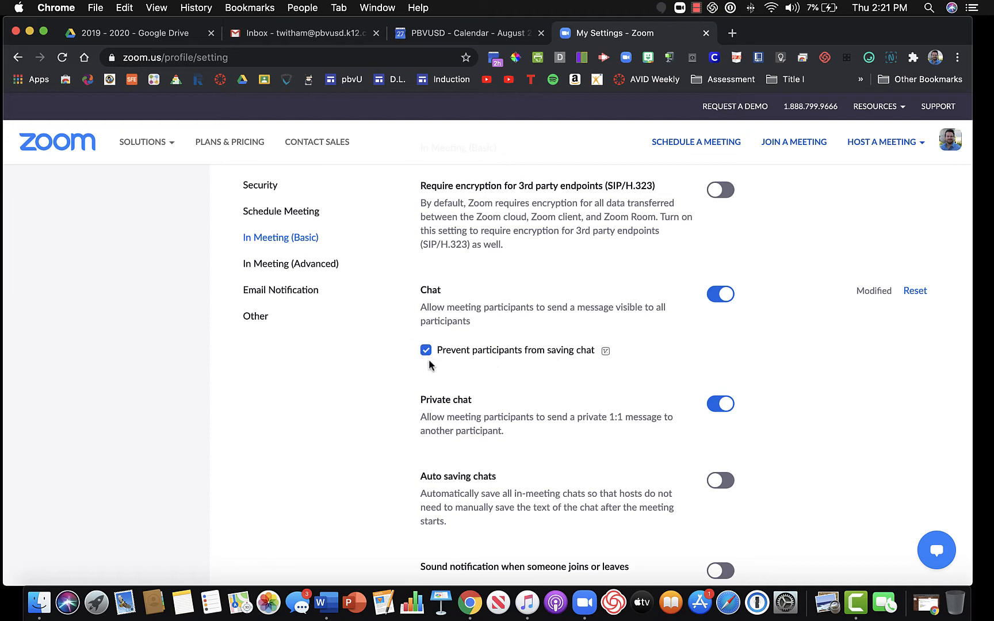
scroll(748, 381, "down", 4)
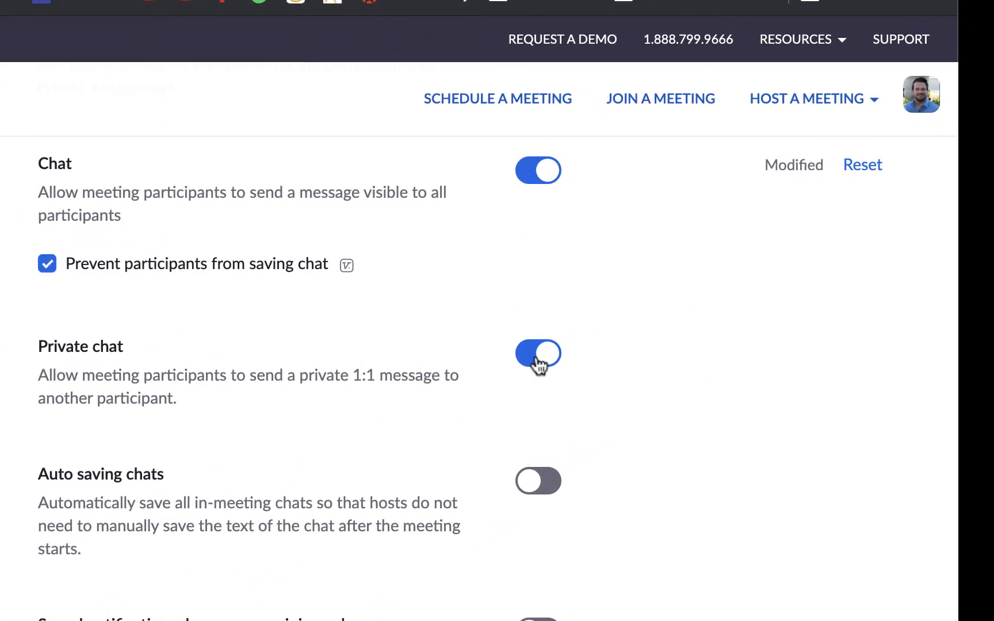
left_click(538, 364)
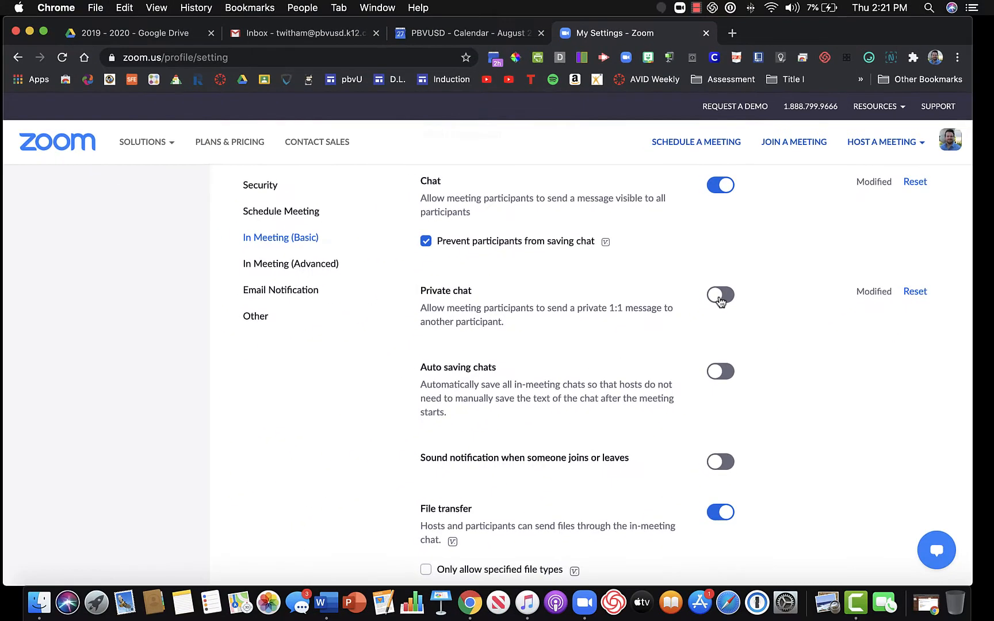
Disable File transfer through the in-meeting chat.
scroll(719, 300, "down", 2)
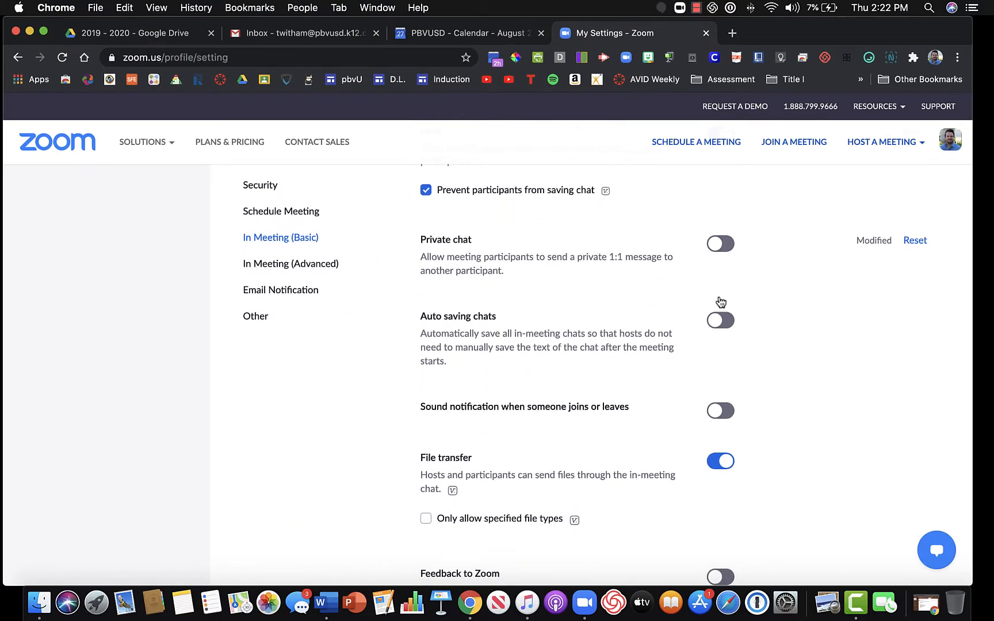
scroll(719, 300, "down", 2)
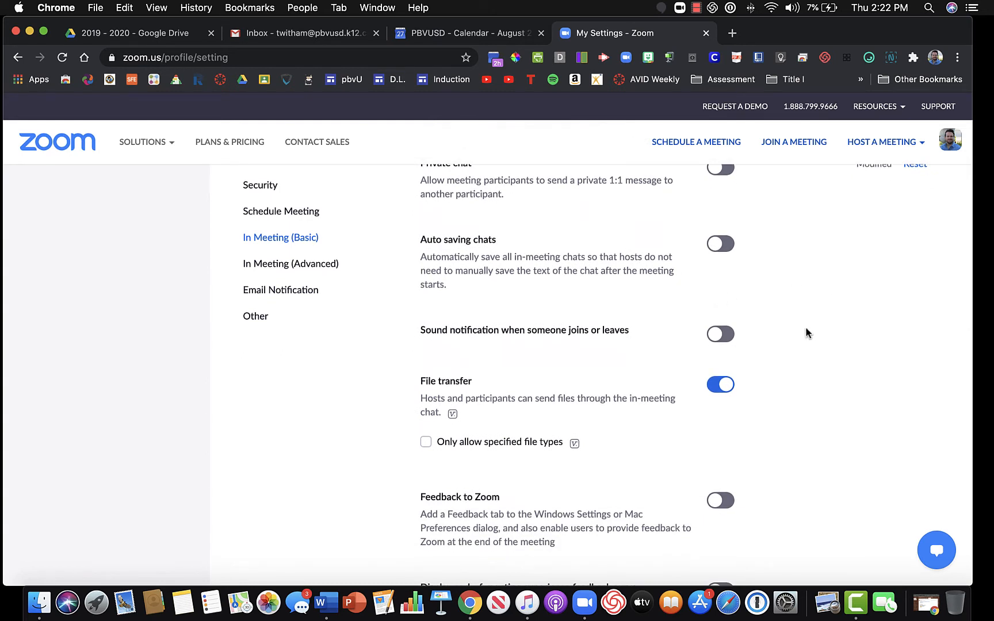
scroll(805, 332, "down", 1)
scroll(805, 332, "up", 1)
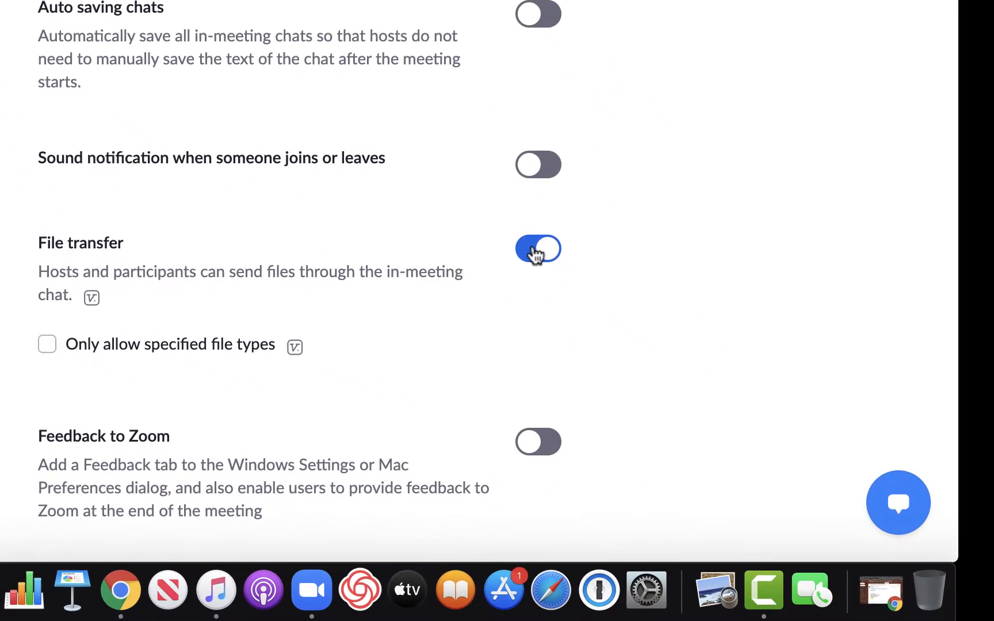
left_click(535, 253)
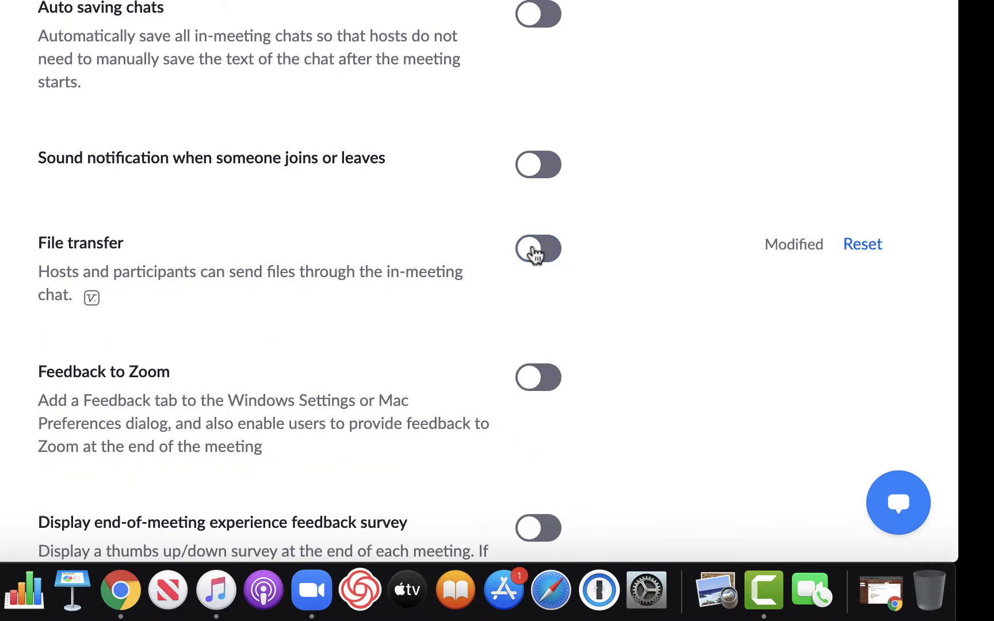
Review the In Meeting (Basic) options for feedback, meeting controls, screen sharing, annotation and whiteboard.
scroll(639, 253, "down", 2)
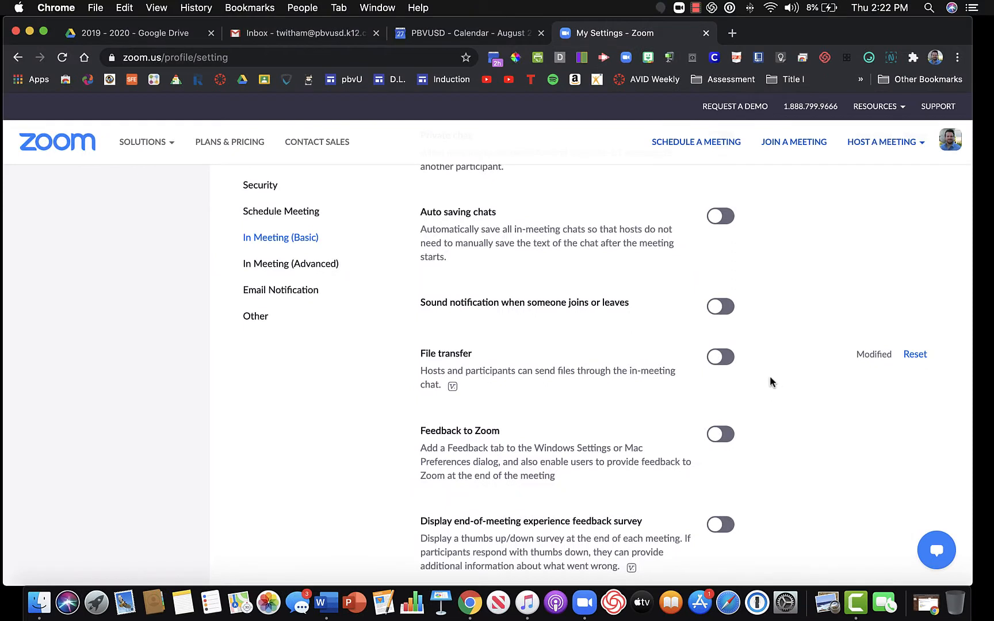
scroll(768, 380, "up", 1)
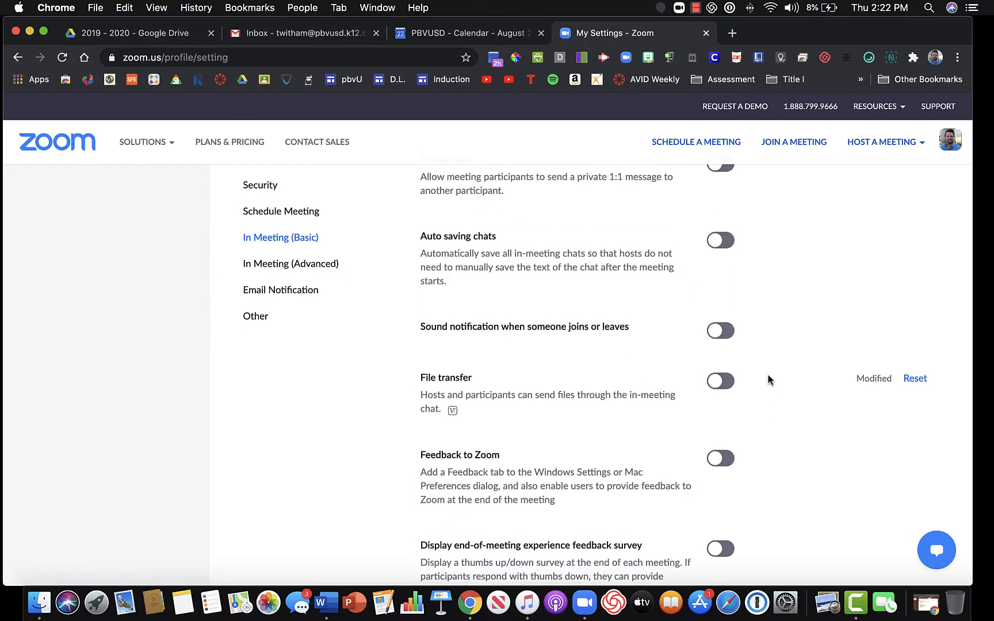
scroll(768, 379, "down", 4)
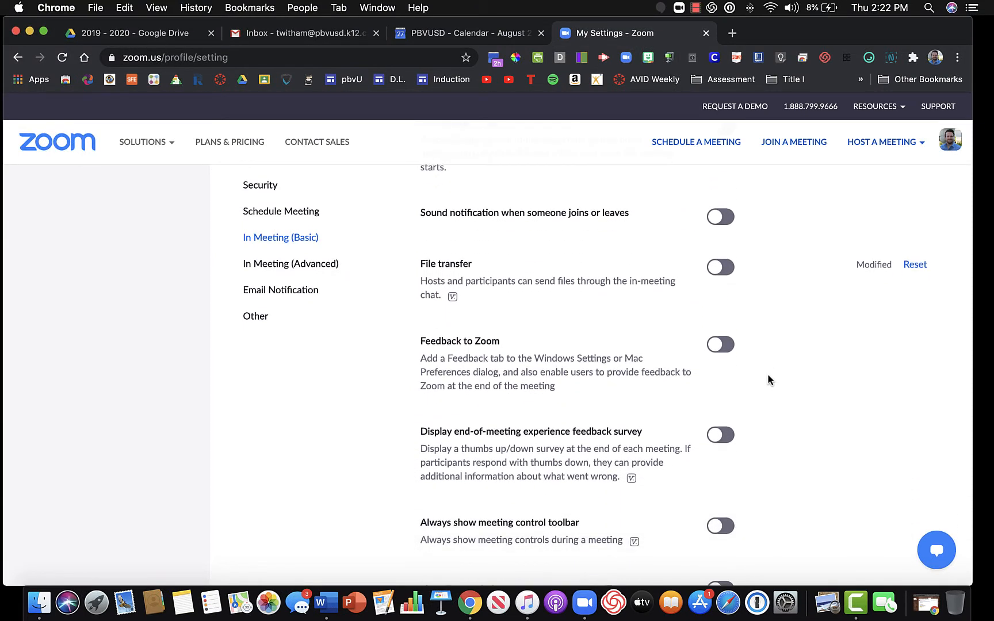
scroll(767, 379, "down", 1)
scroll(767, 380, "down", 1)
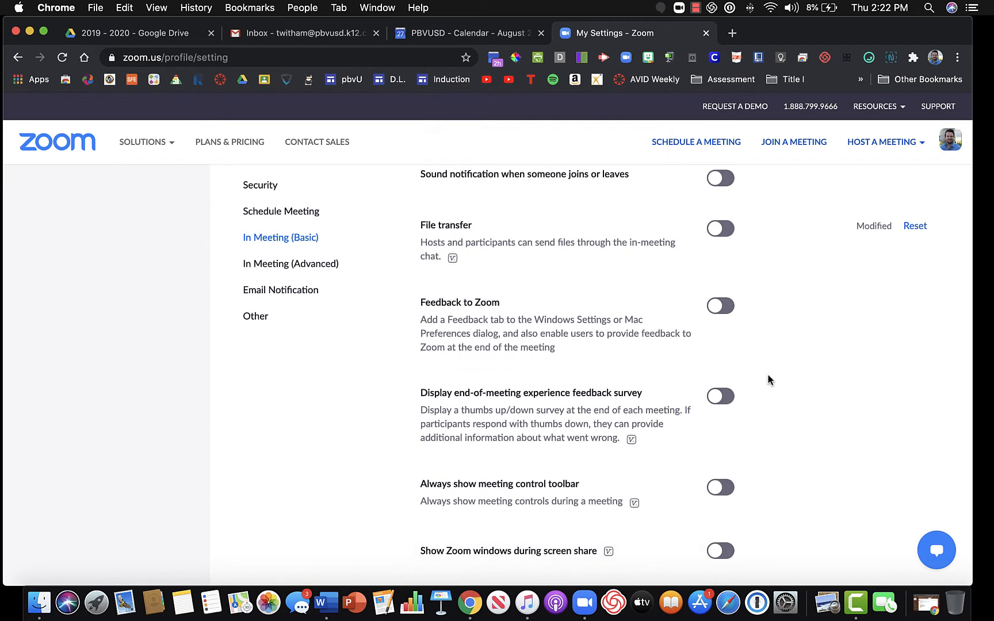
scroll(768, 380, "down", 1)
scroll(768, 379, "down", 10)
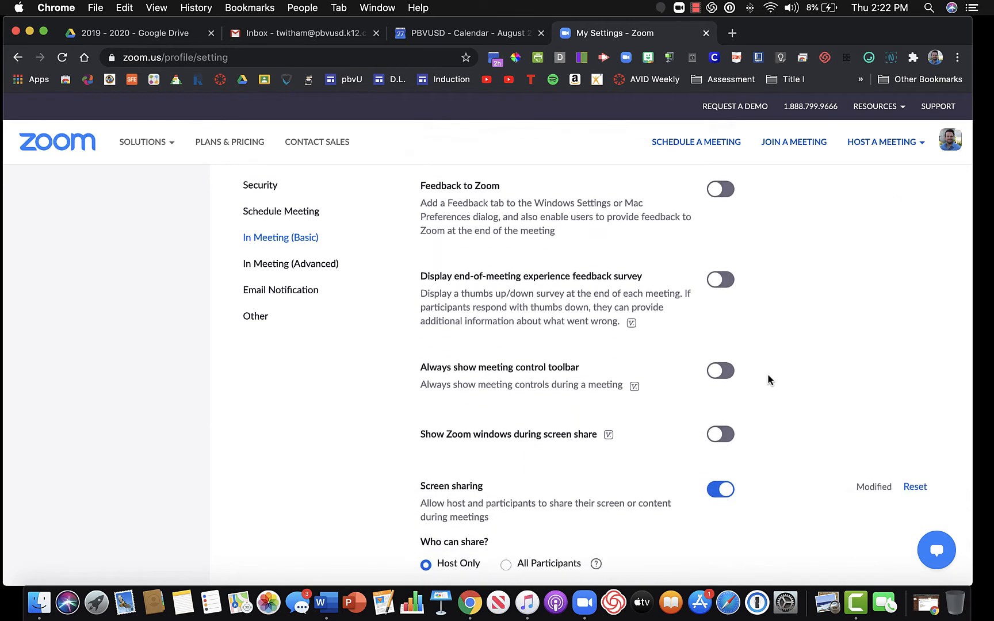
scroll(768, 379, "down", 2)
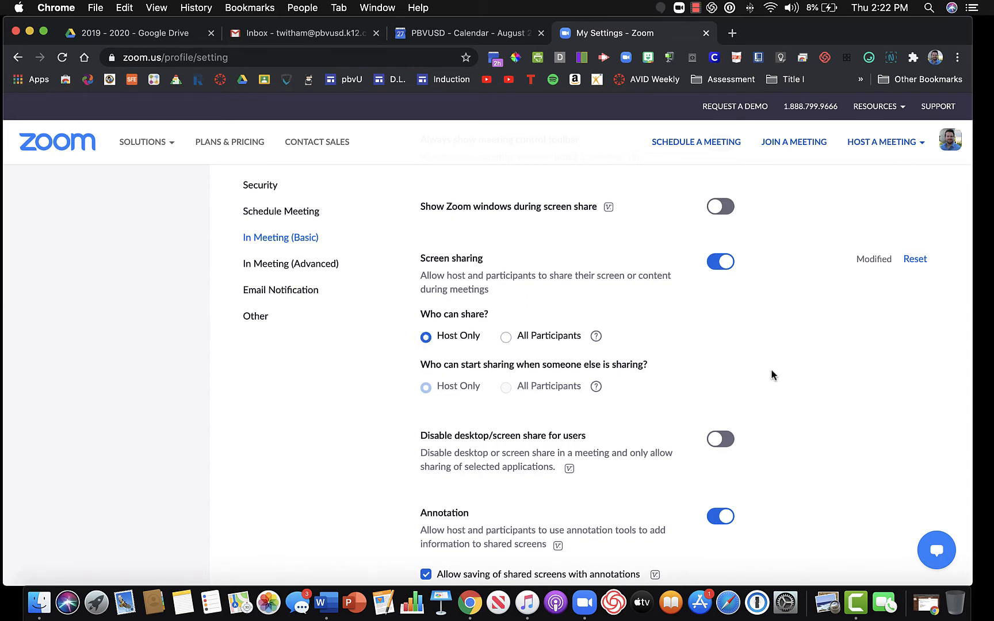
scroll(771, 370, "down", 1)
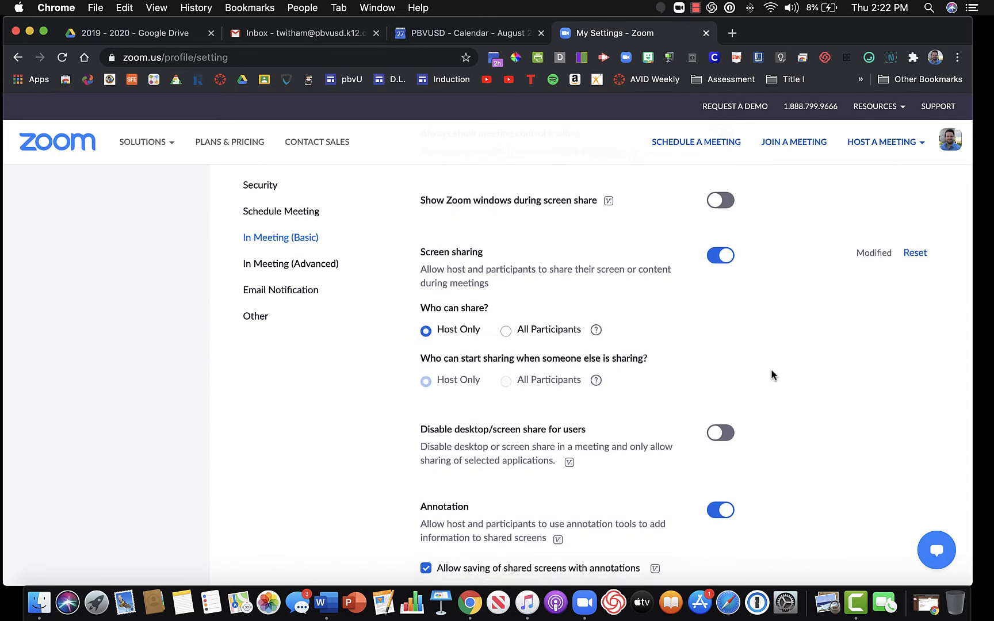
scroll(772, 371, "down", 4)
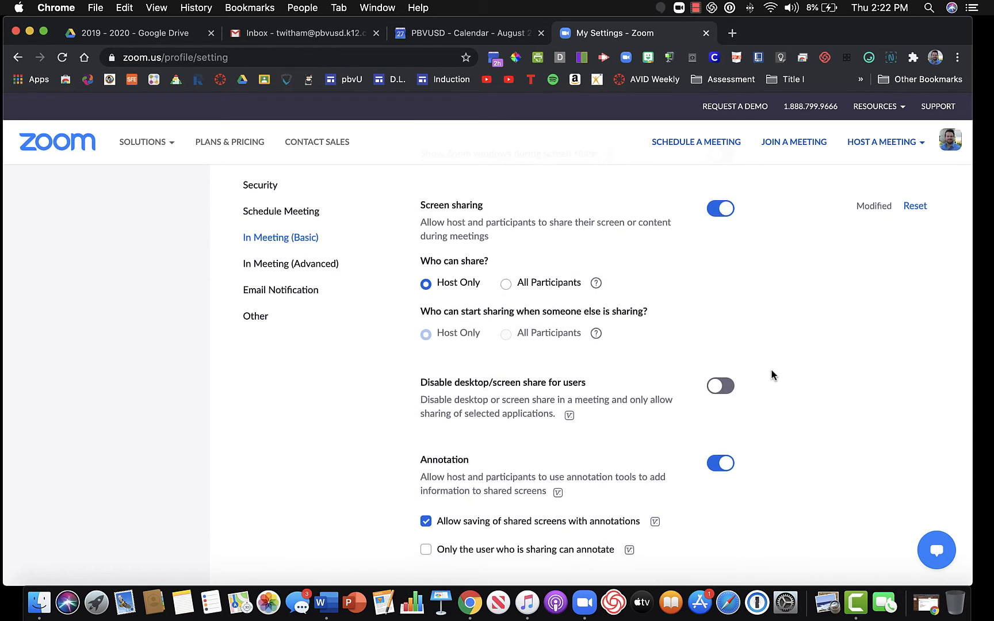
scroll(771, 371, "down", 8)
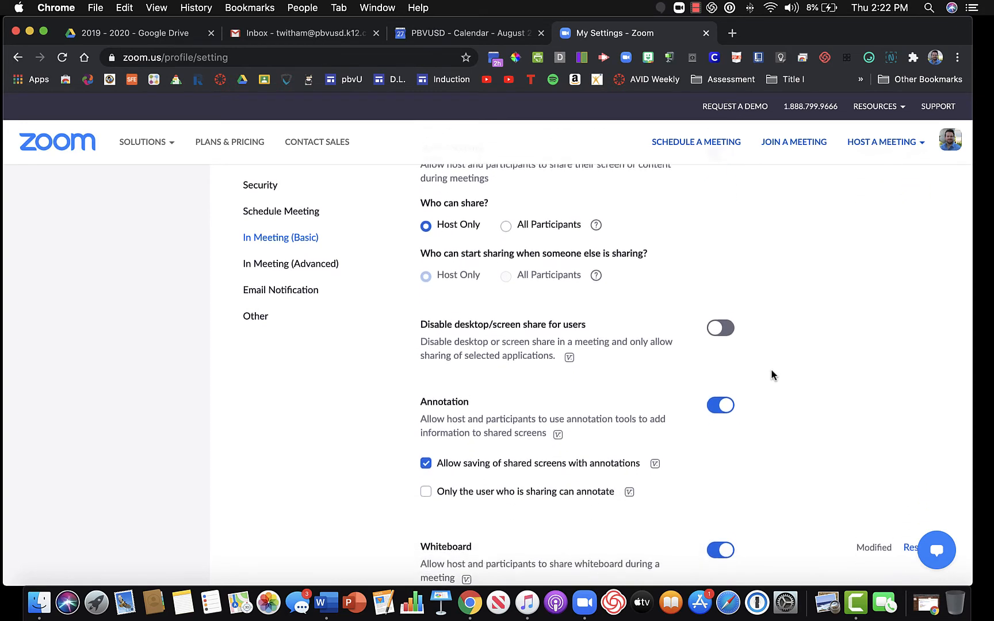
scroll(772, 371, "down", 8)
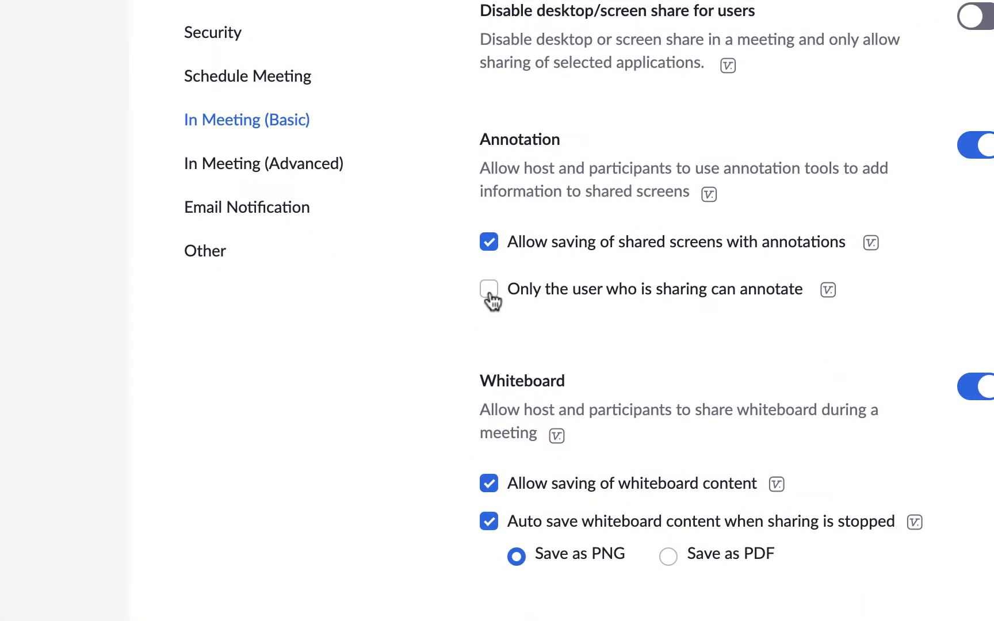
Restrict annotation to only the user who is sharing and save the Annotation setting.
left_click(489, 289)
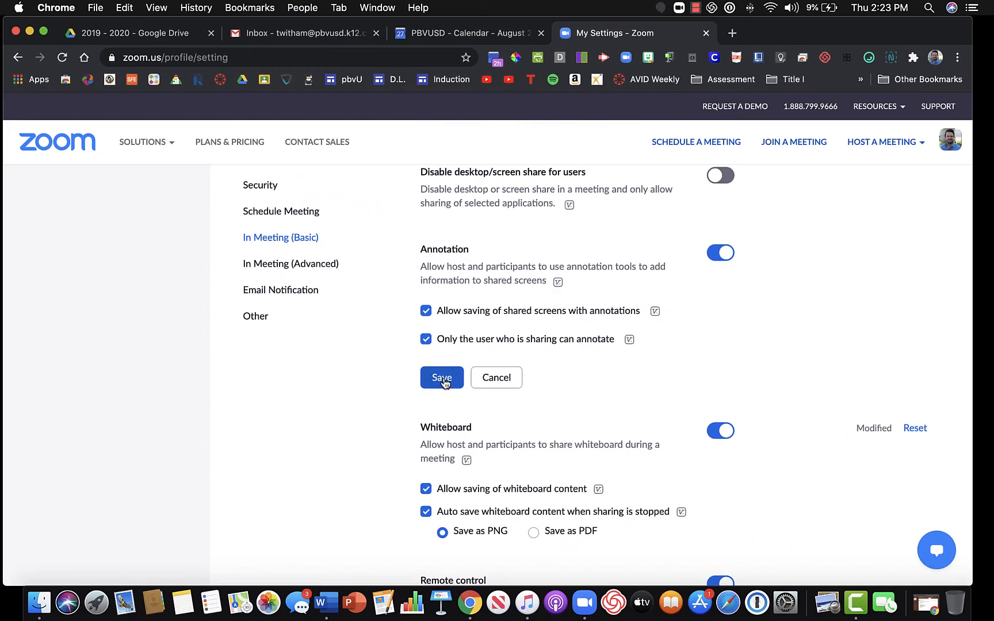
left_click(440, 381)
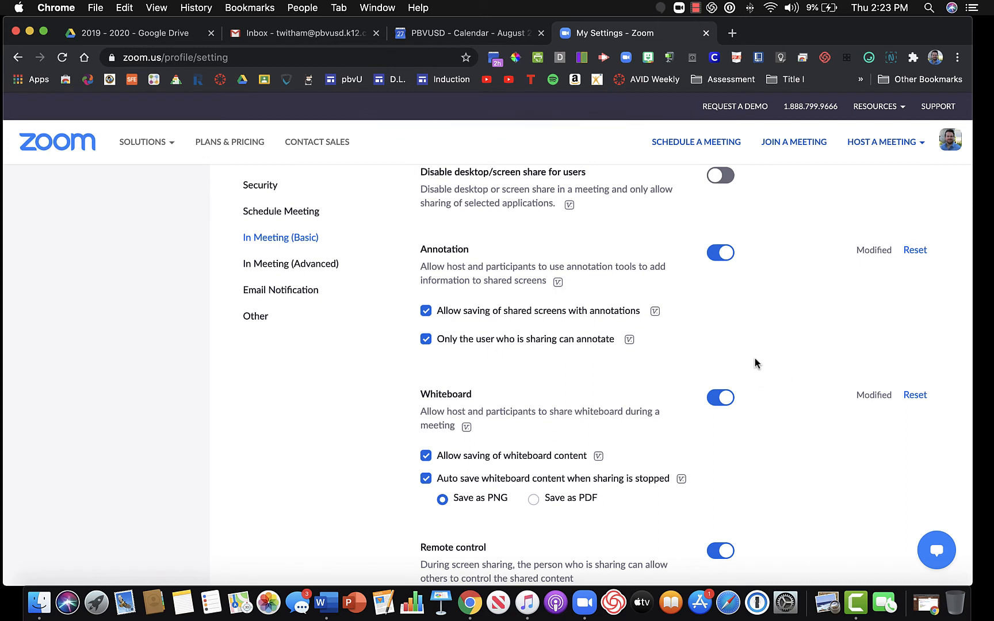
Disable "Allow participants to rename themselves" in the In Meeting (Basic) settings.
scroll(755, 362, "down", 5)
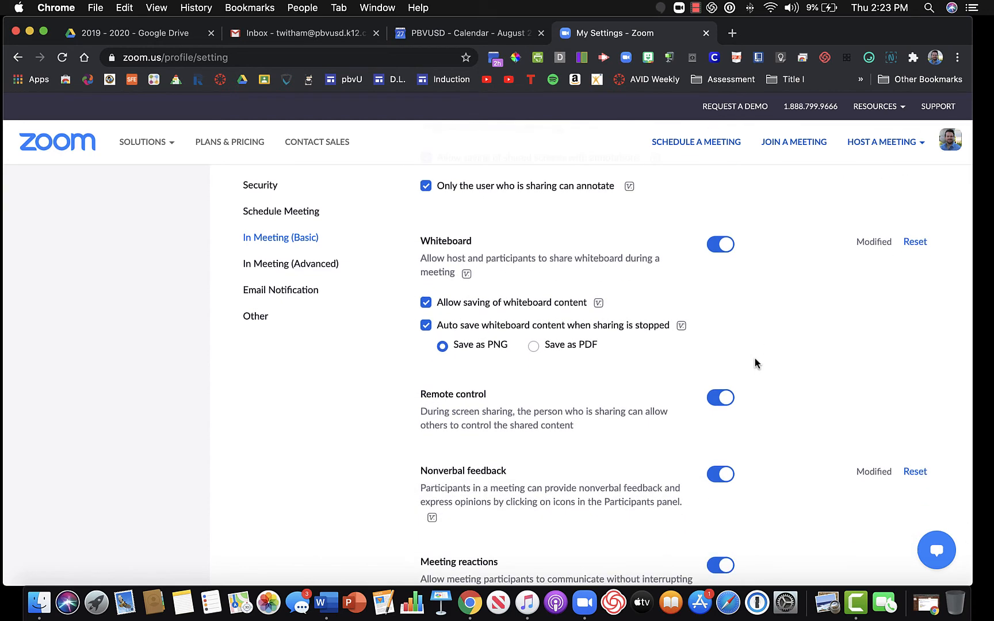
scroll(755, 362, "down", 5)
scroll(755, 363, "down", 2)
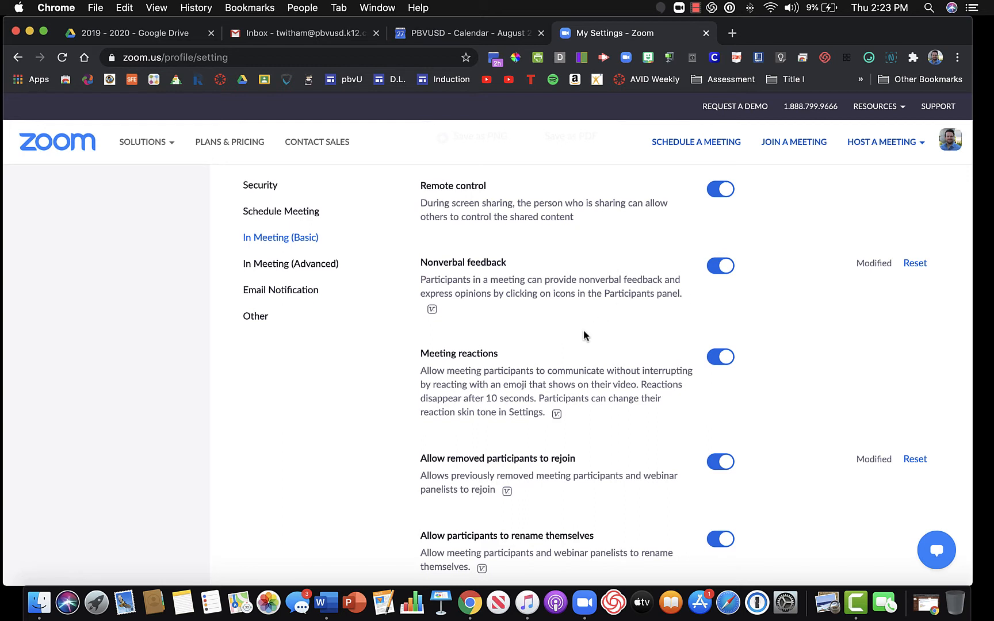
scroll(583, 336, "down", 3)
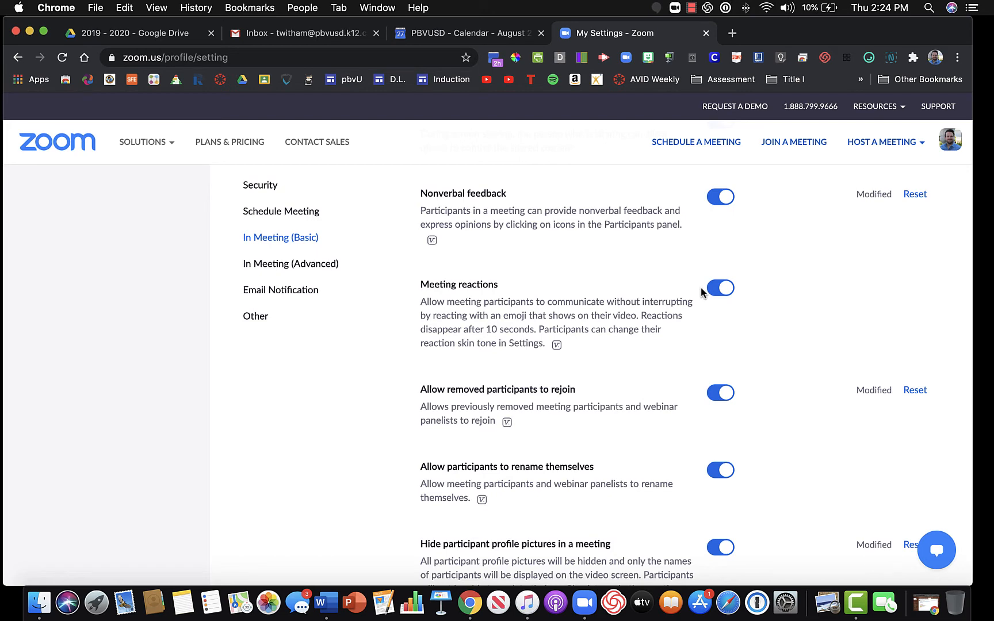
scroll(701, 291, "down", 3)
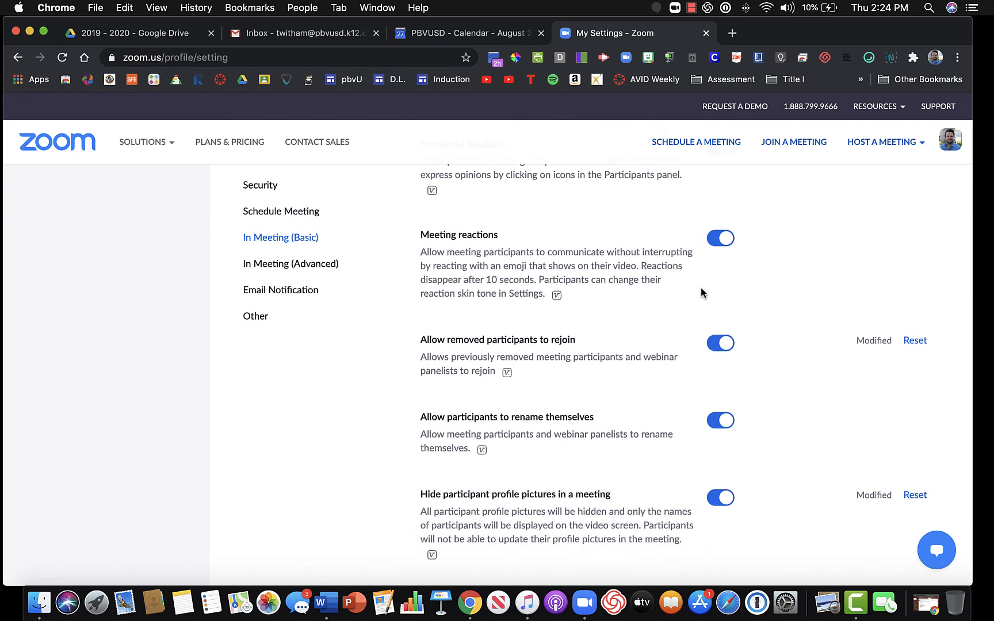
scroll(701, 290, "down", 2)
scroll(599, 344, "down", 2)
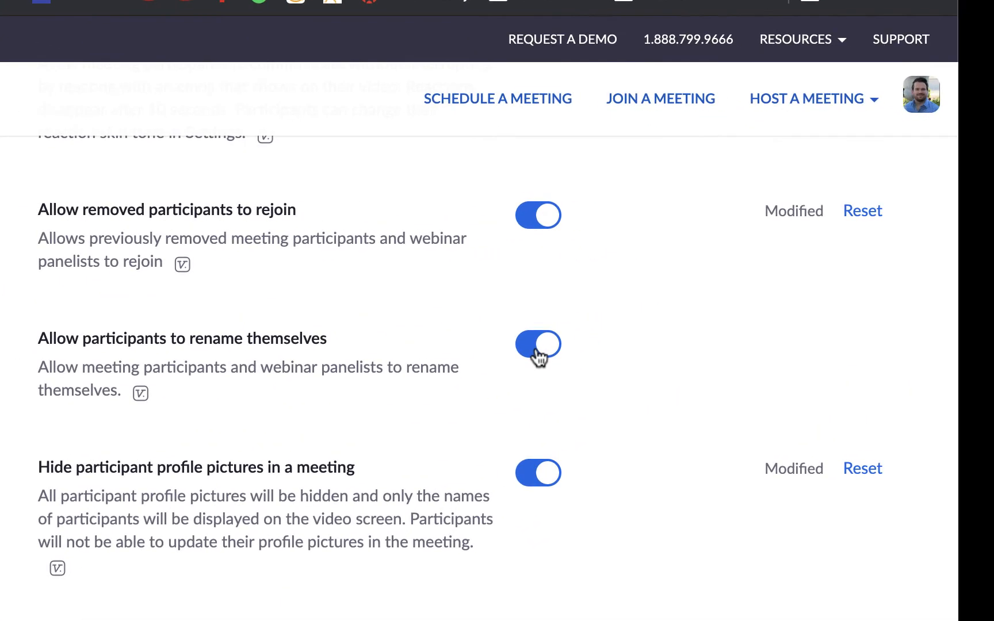
left_click(719, 291)
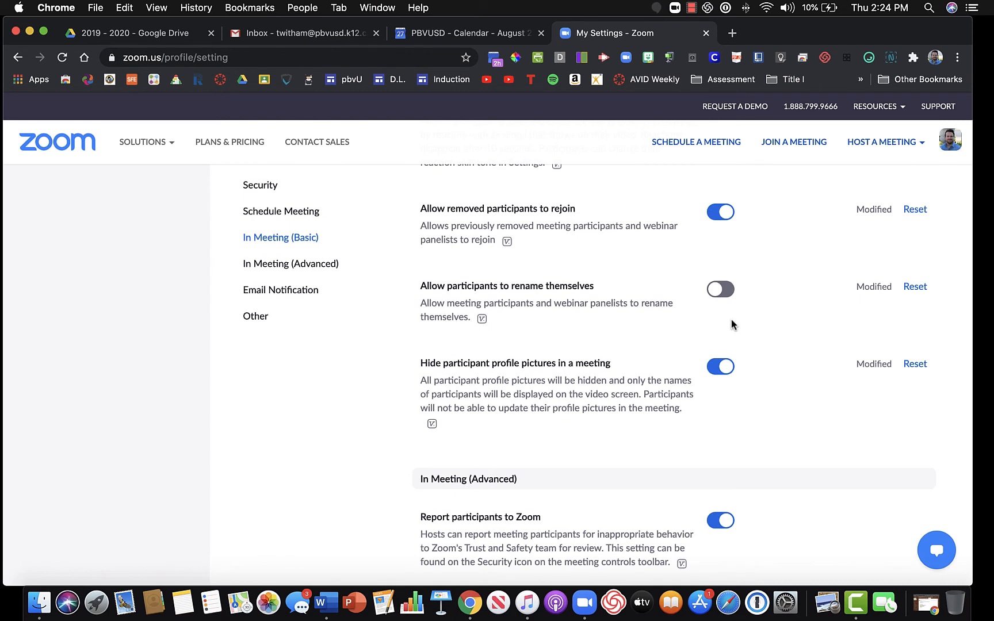
Toggle the "Hide participant profile pictures in a meeting" setting.
scroll(732, 323, "down", 3)
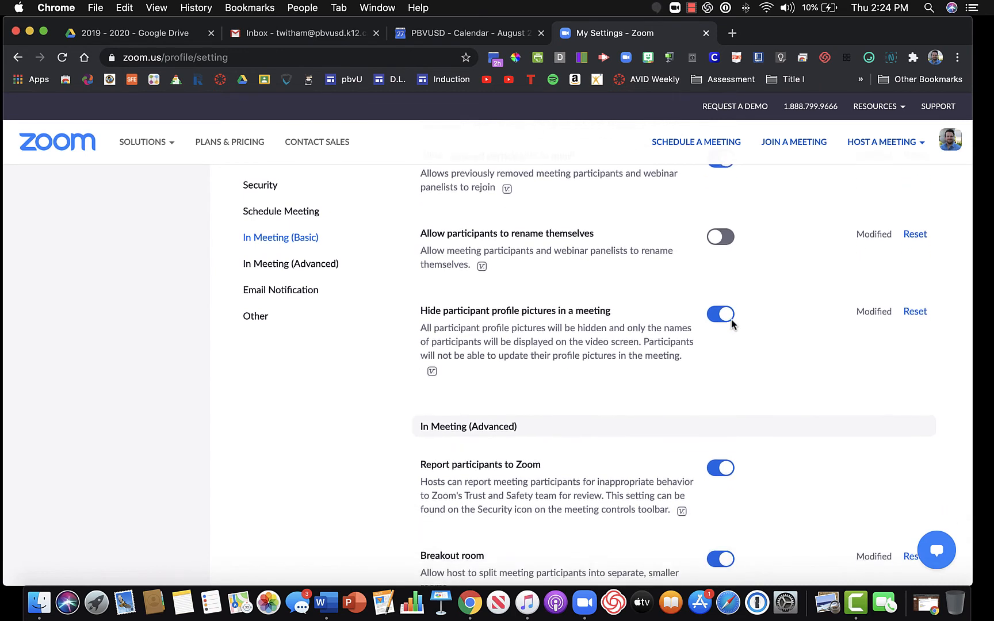
scroll(731, 325, "down", 1)
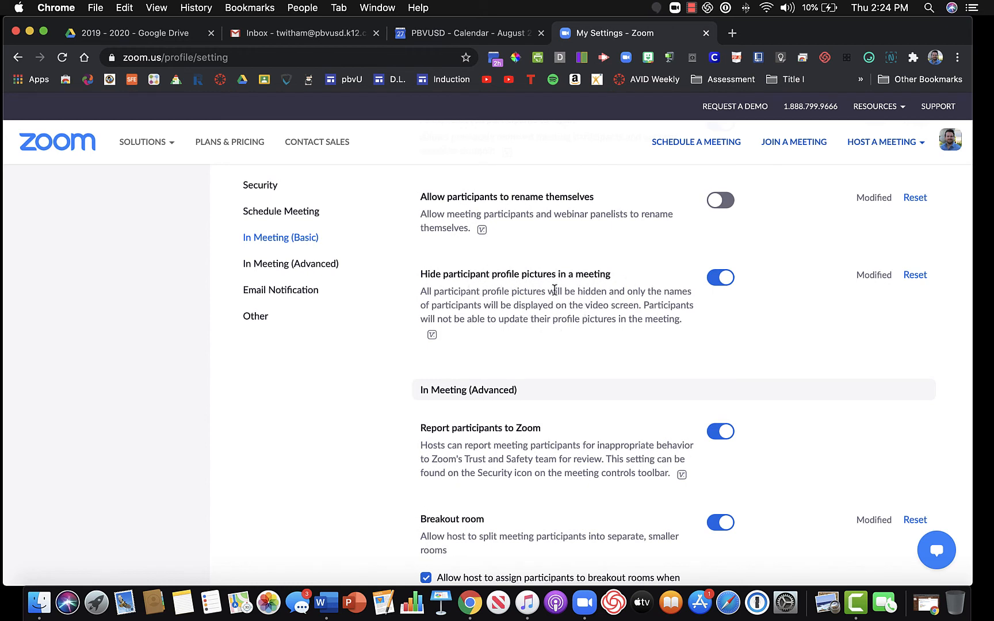
left_click(717, 280)
Review the In Meeting (Advanced) options for reporting participants, breakout rooms, remote support and closed captioning.
scroll(729, 347, "down", 5)
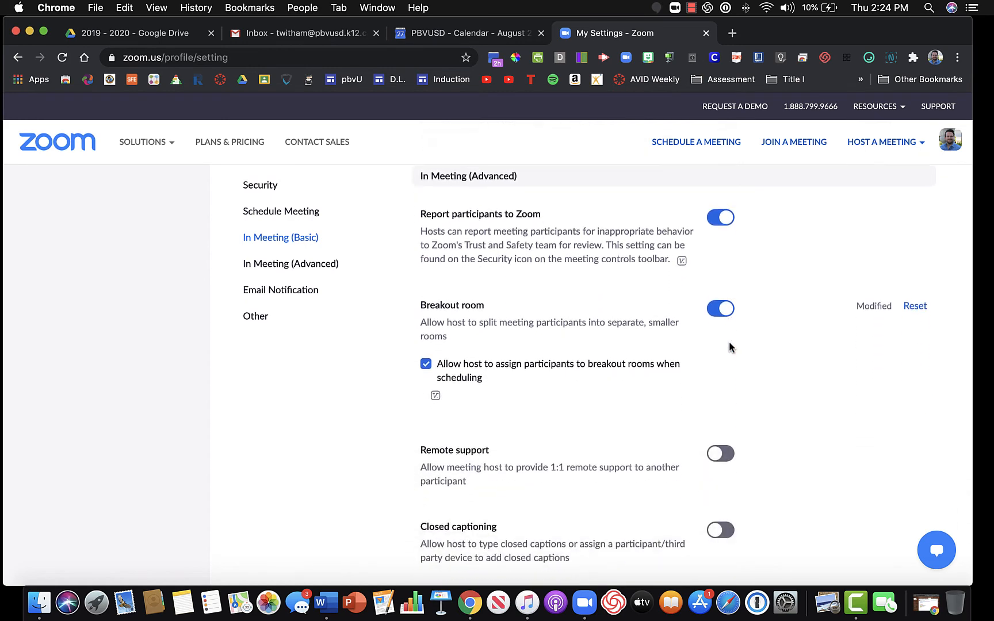
scroll(730, 347, "down", 2)
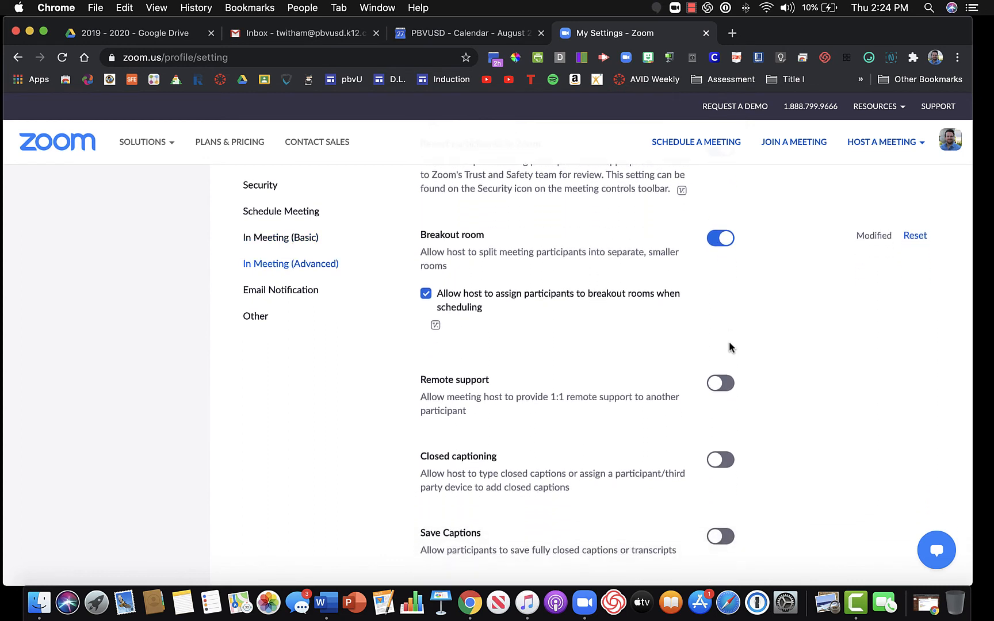
scroll(729, 347, "up", 2)
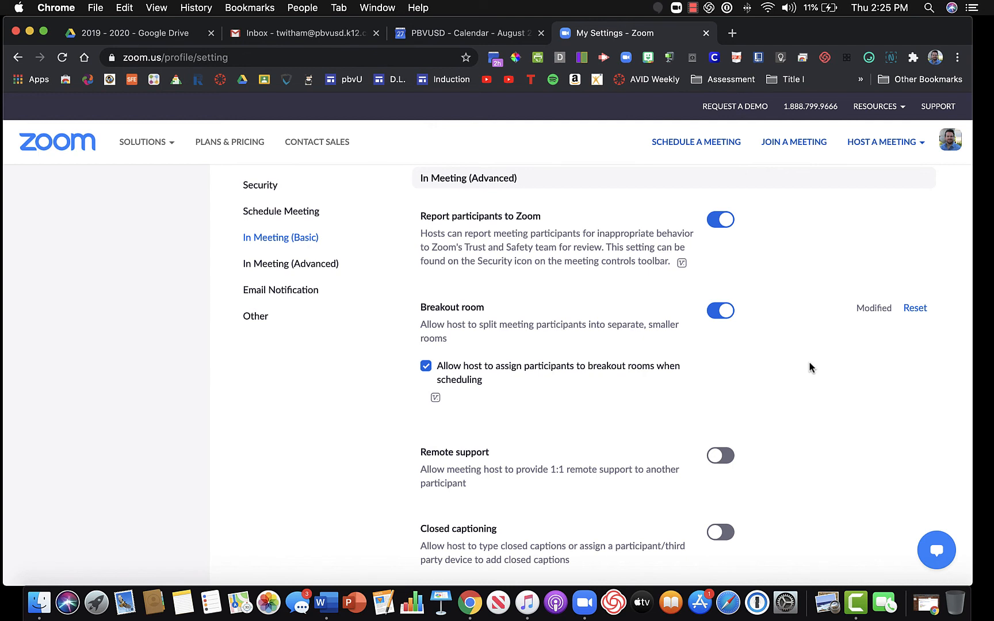
scroll(808, 363, "down", 2)
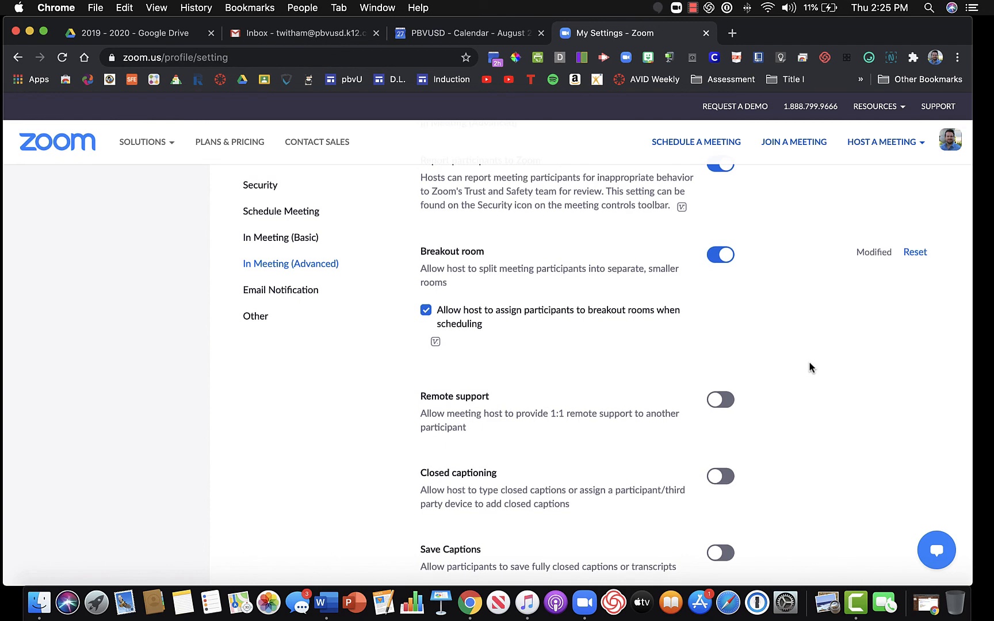
scroll(810, 366, "down", 2)
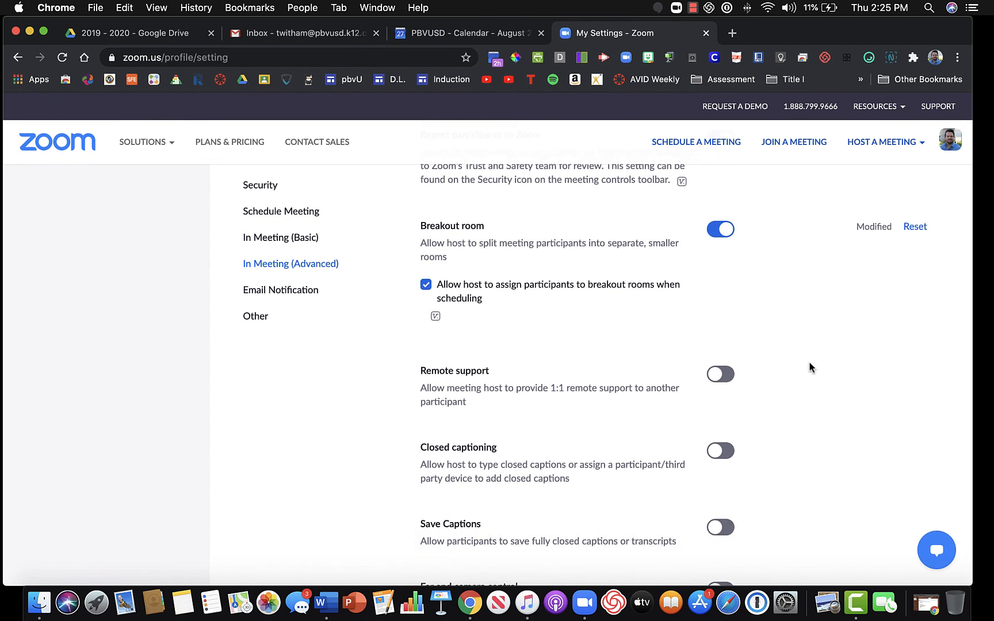
scroll(809, 363, "up", 3)
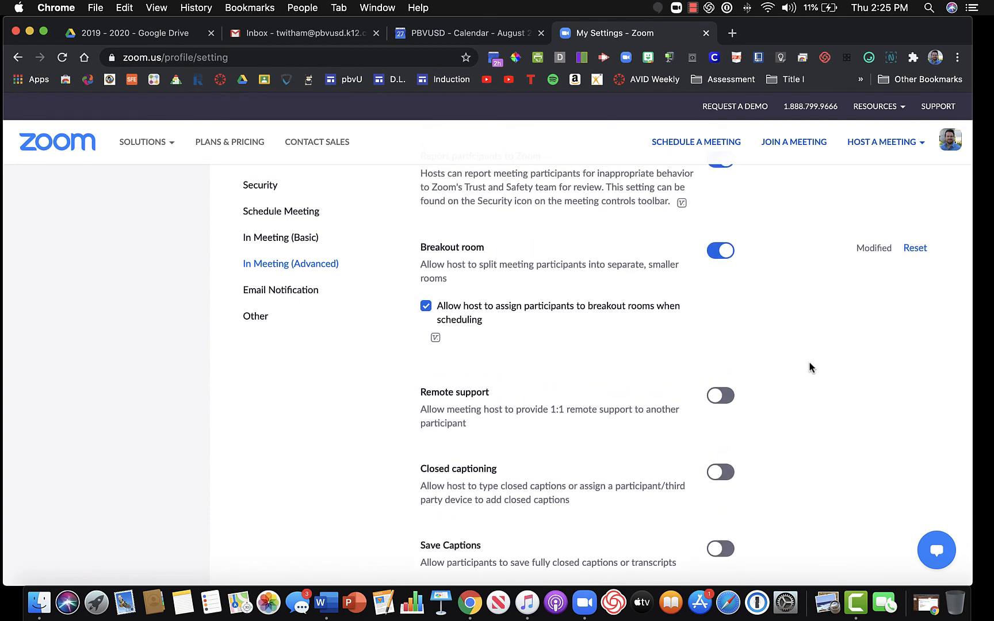
scroll(809, 367, "down", 5)
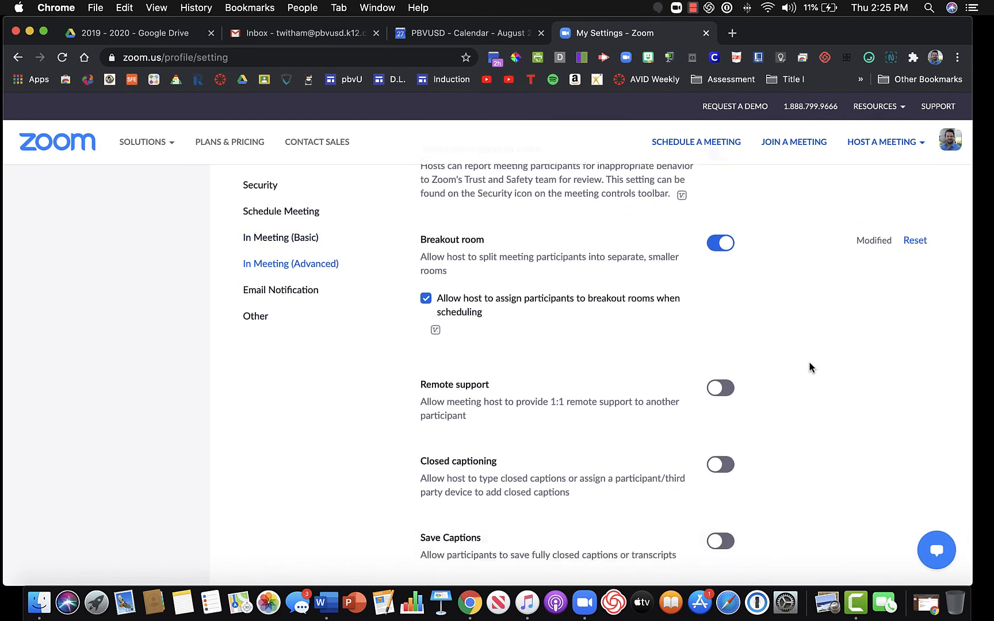
scroll(808, 367, "down", 1)
scroll(808, 367, "up", 2)
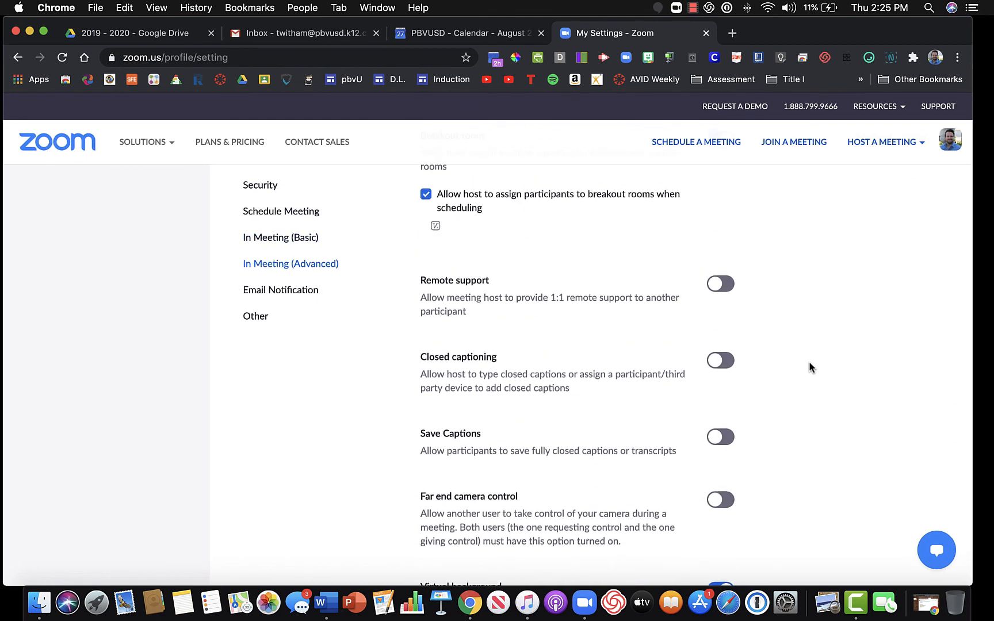
Disable Virtual background in the In Meeting (Advanced) settings.
scroll(808, 367, "down", 4)
scroll(809, 367, "down", 2)
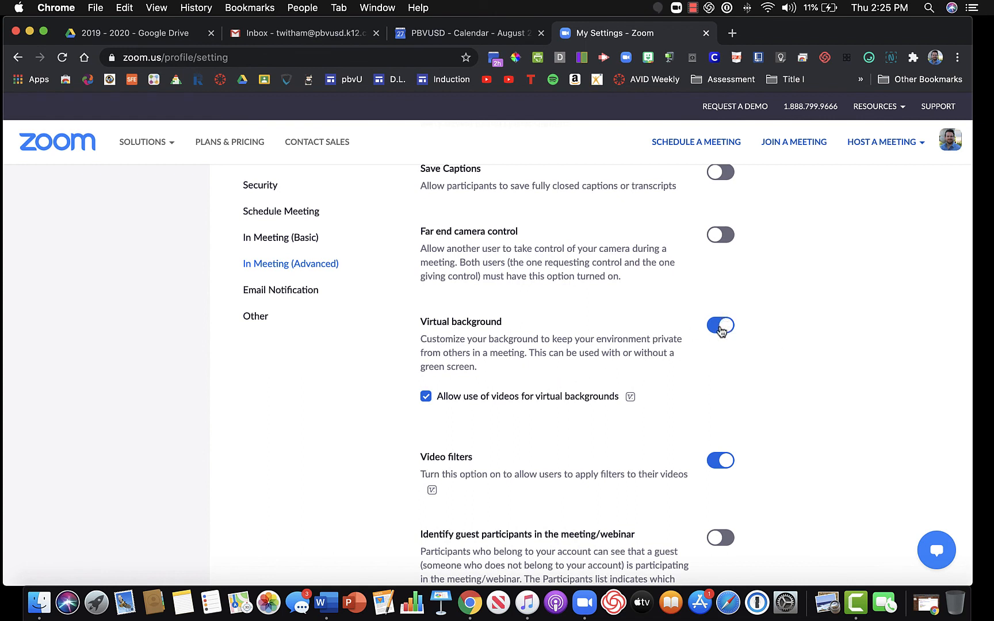
left_click(720, 327)
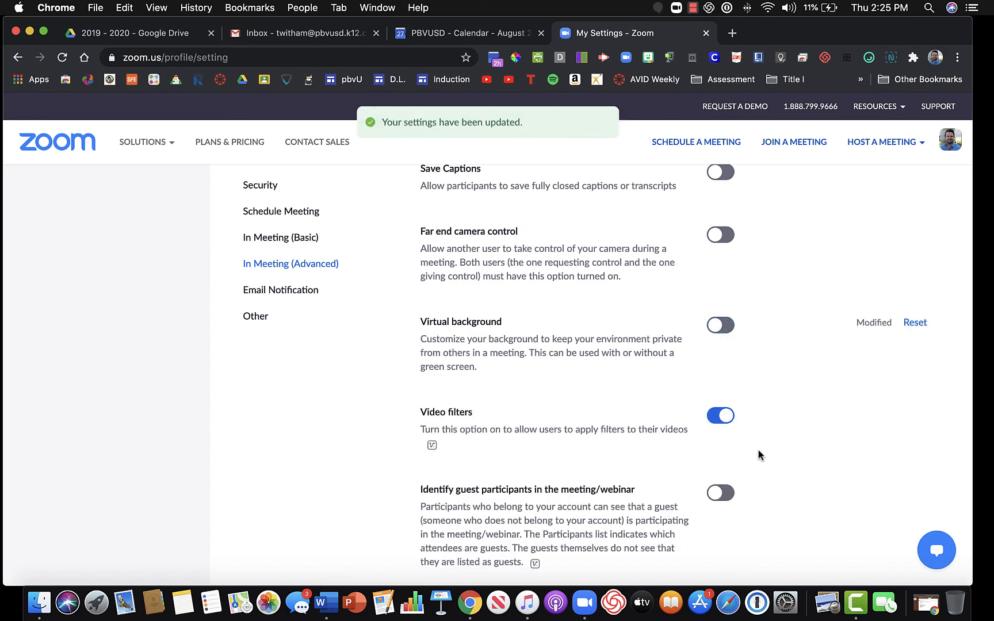
Return to the Waiting Room option at the start of the meeting settings' Security section.
scroll(822, 408, "up", 5)
scroll(823, 408, "up", 15)
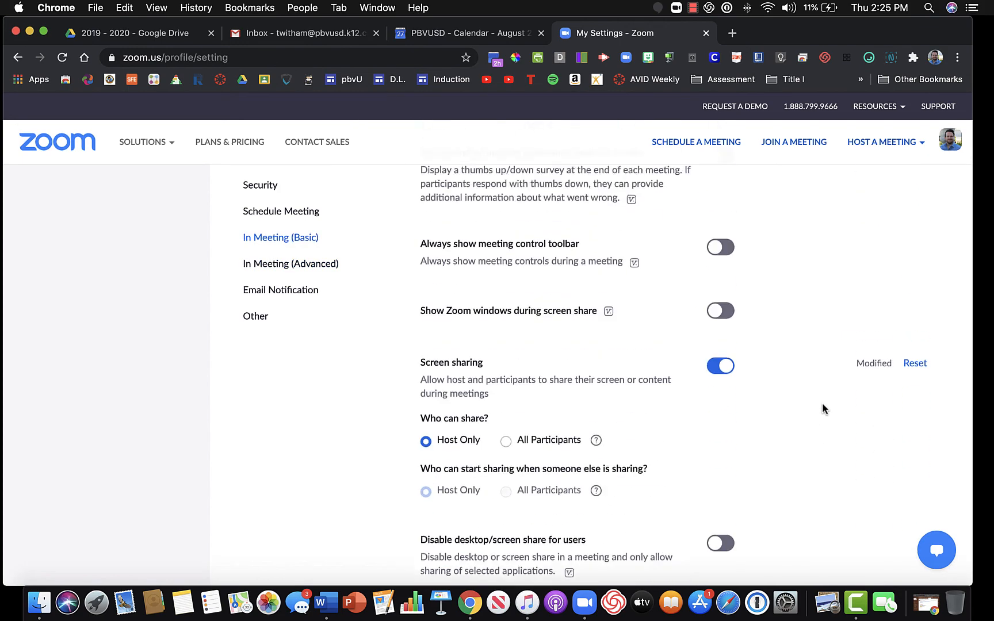
scroll(823, 409, "up", 15)
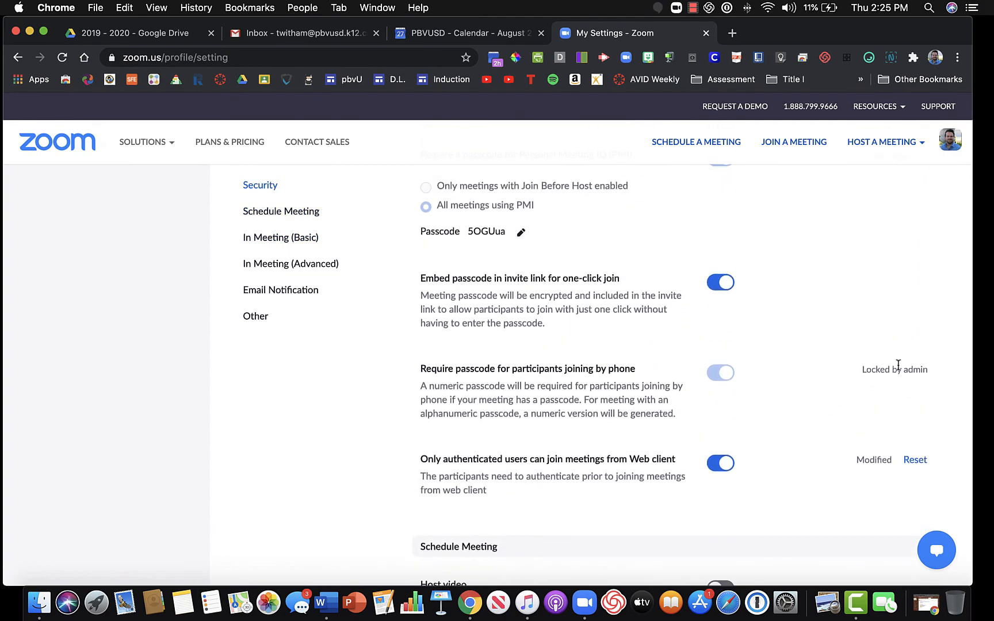
scroll(764, 333, "up", 5)
scroll(763, 332, "up", 4)
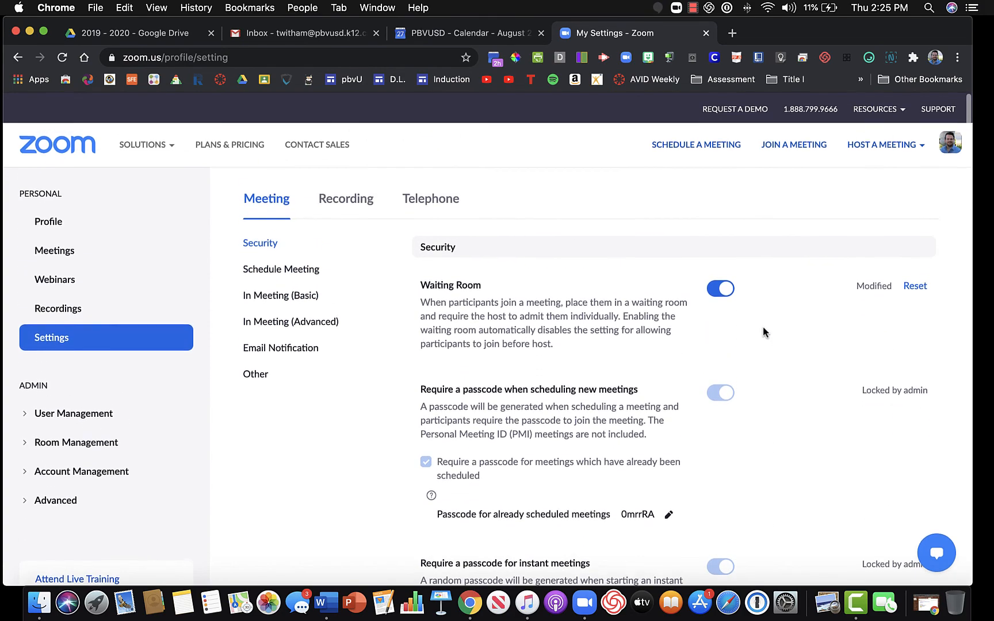